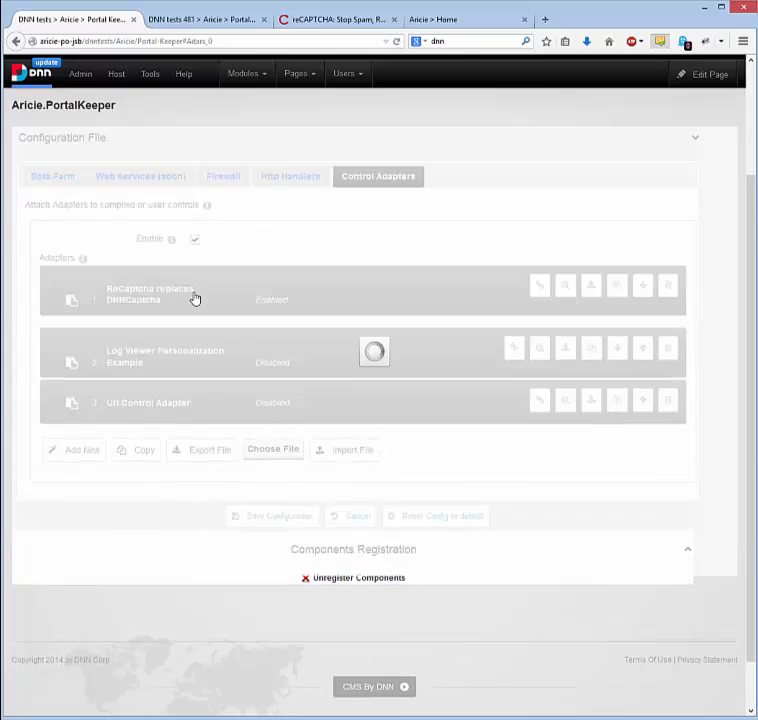
# Step: Open the DNNCaptcha Handler Render dynamic handler of the ReCaptcha replaces DNNCaptcha adapter
pyautogui.scroll(-4, 144, 305)
pyautogui.scroll(-1, 143, 305)
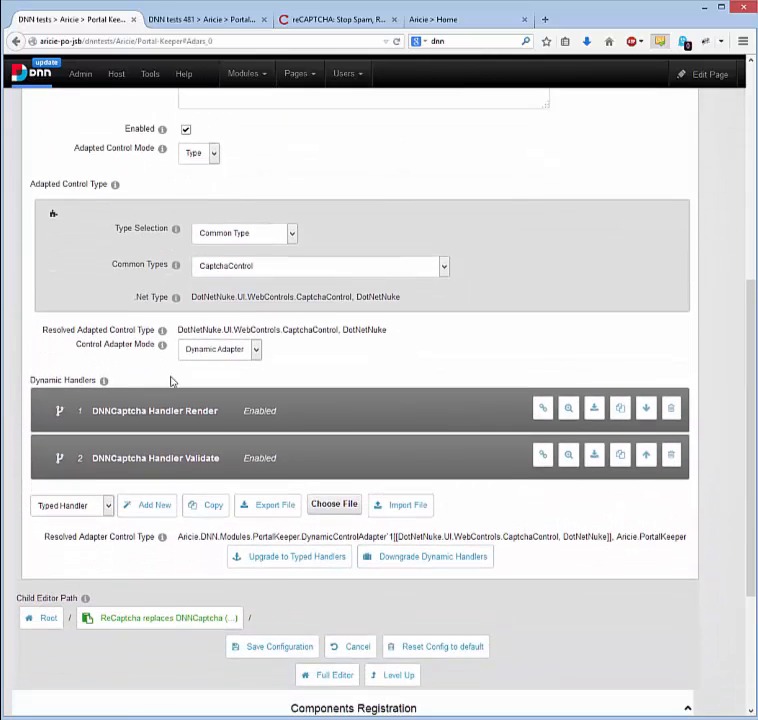
pyautogui.click(207, 411)
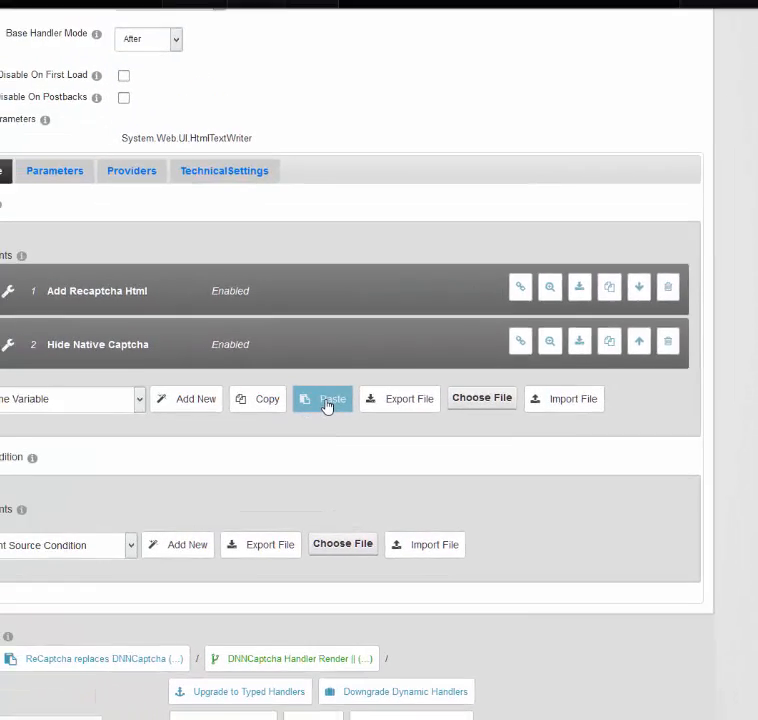
# Step: Paste a copy of the Add Recaptcha Html action into the handler's actions and delete that copy
pyautogui.click(243, 337)
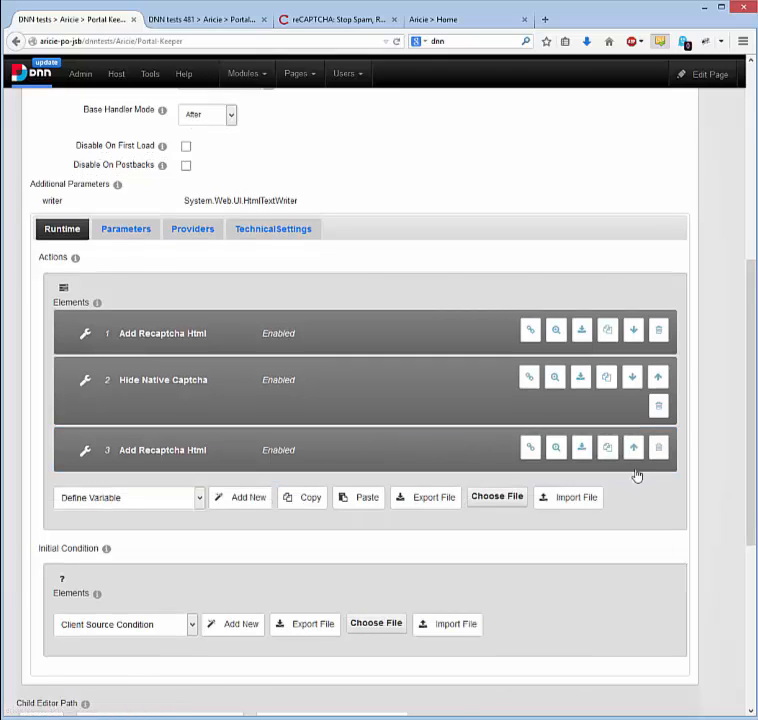
pyautogui.click(658, 447)
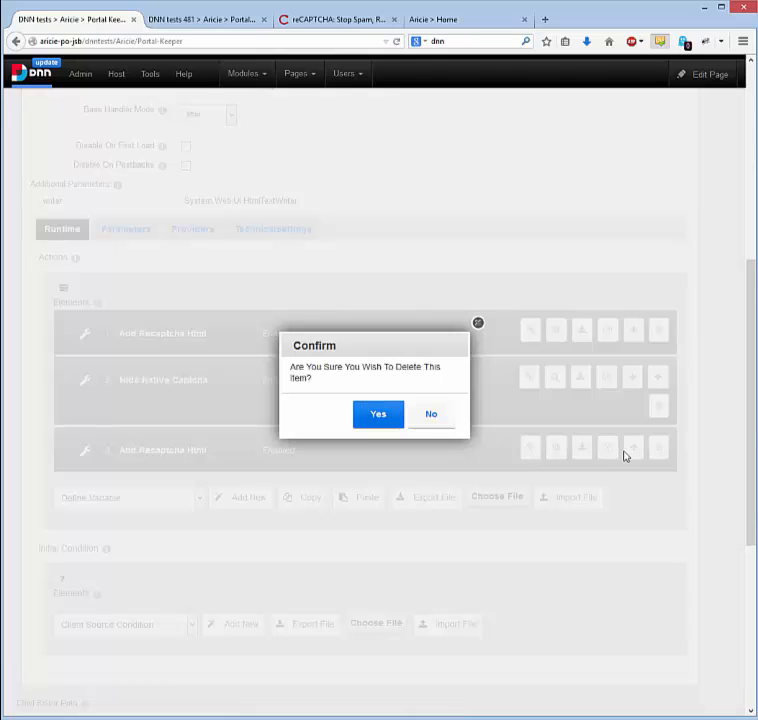
pyautogui.click(377, 419)
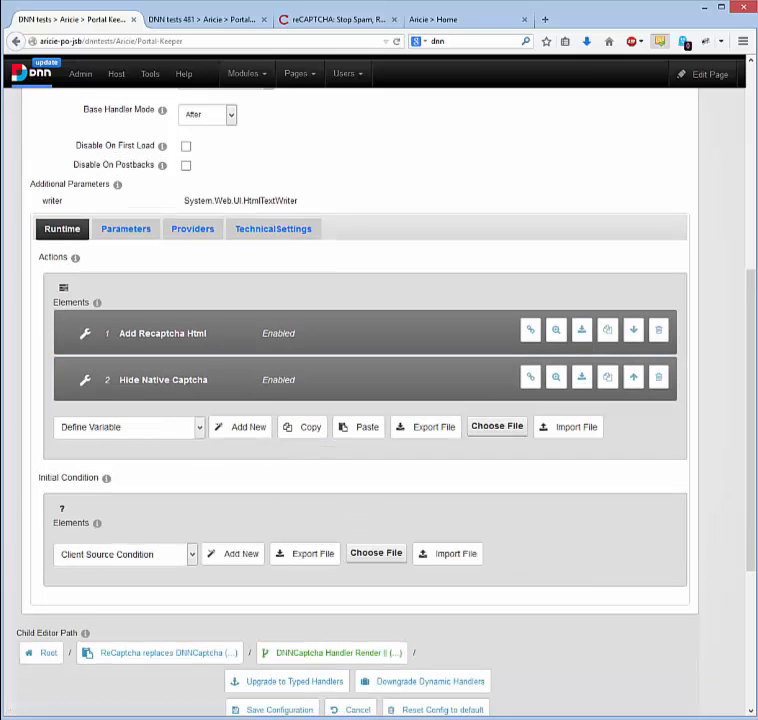
# Step: Try exporting from the Hide Native Captcha action to an XML file and cancel the download
pyautogui.click(581, 377)
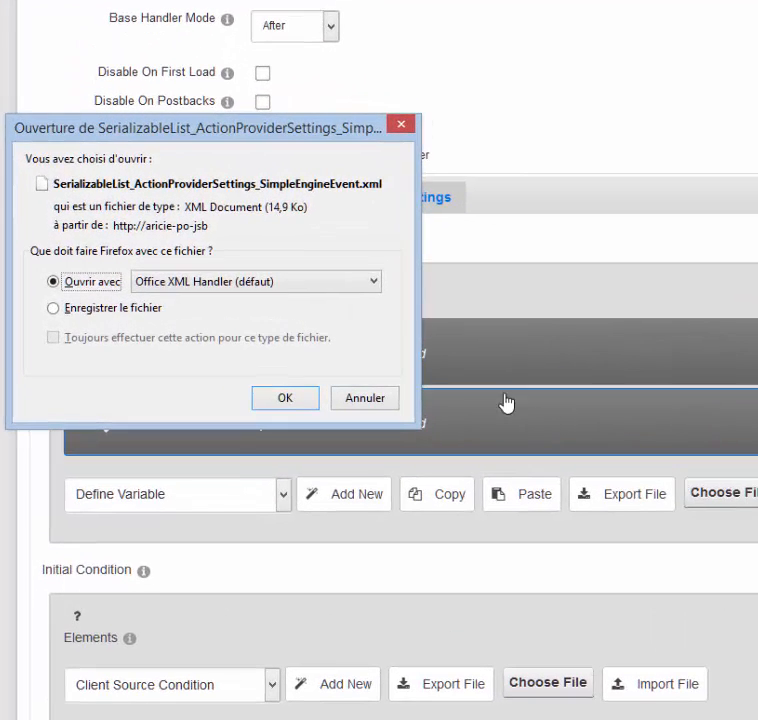
pyautogui.click(362, 399)
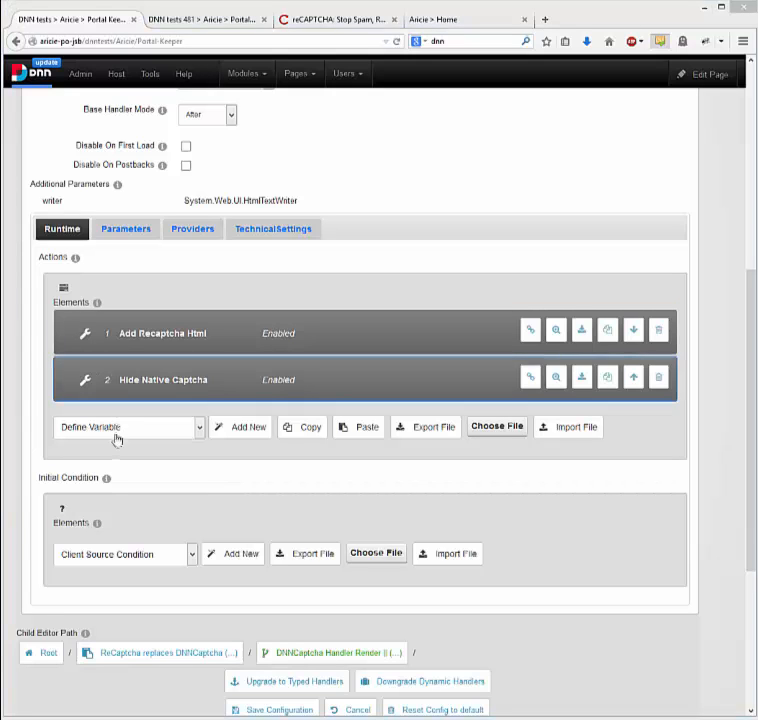
# Step: Disable the ReCaptcha replaces DNNCaptcha adapter and save the module configuration
pyautogui.click(47, 656)
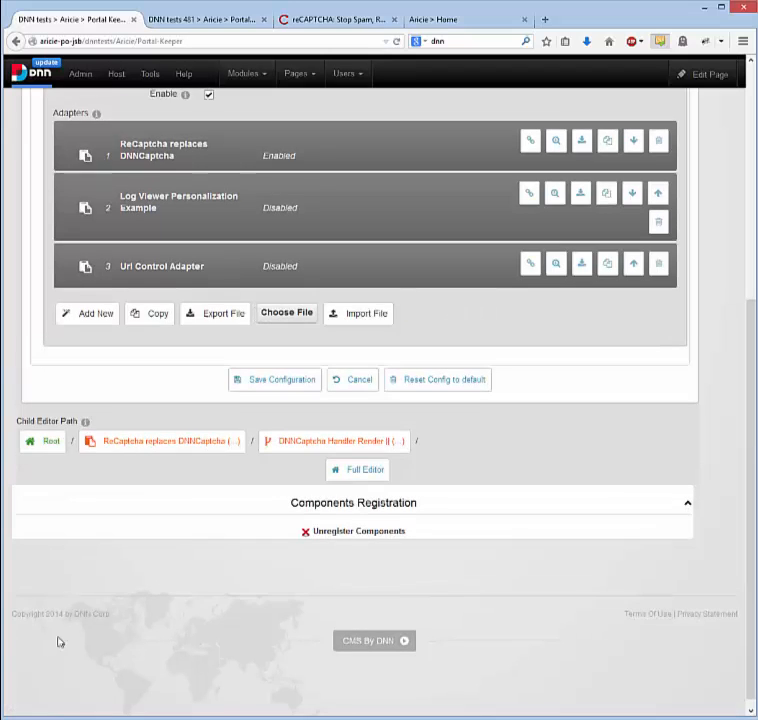
pyautogui.scroll(3, 244, 415)
pyautogui.click(257, 374)
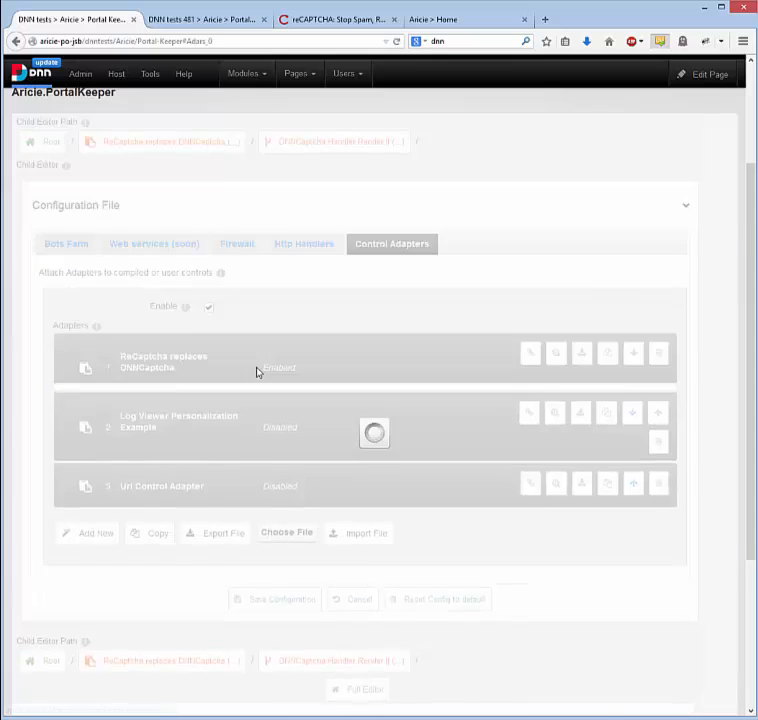
pyautogui.click(186, 401)
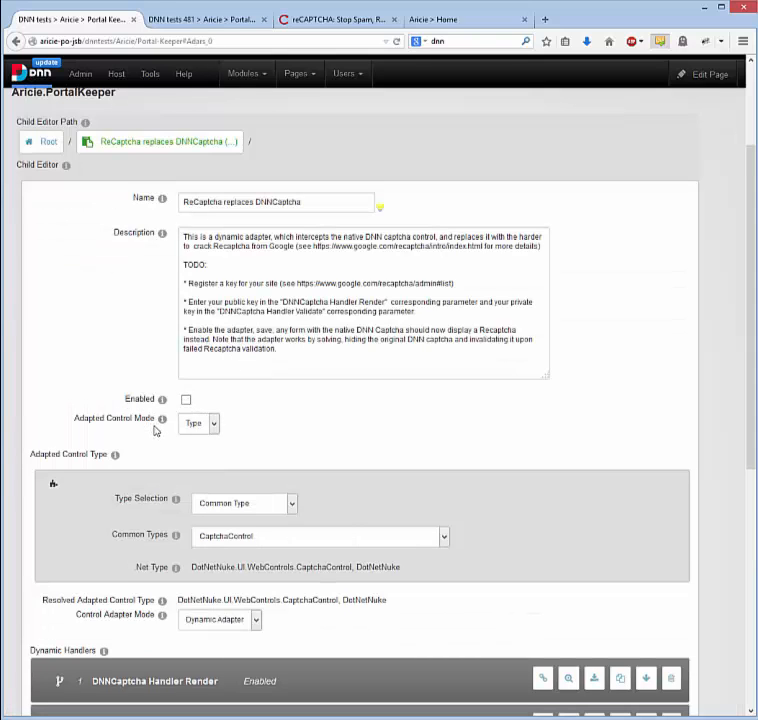
pyautogui.scroll(-5, 250, 440)
pyautogui.click(386, 467)
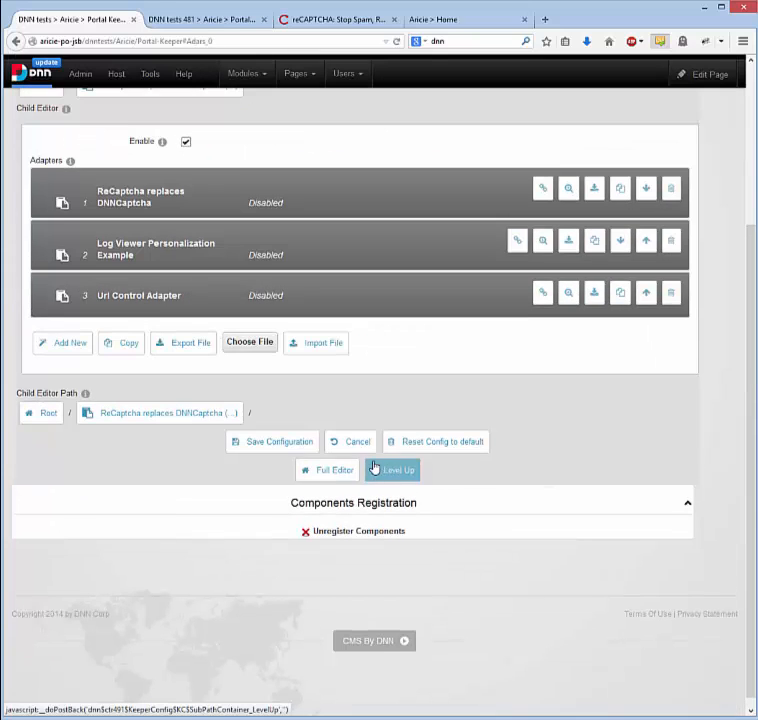
pyautogui.click(276, 450)
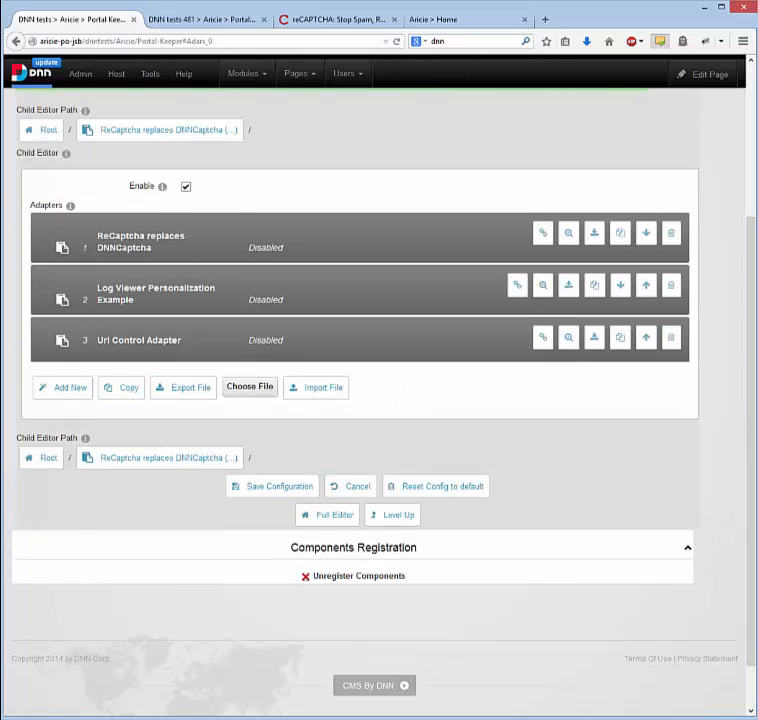
# Step: Switch to the visitor browser window and open the DNN tests site's registration form to view its captcha
pyautogui.click(47, 651)
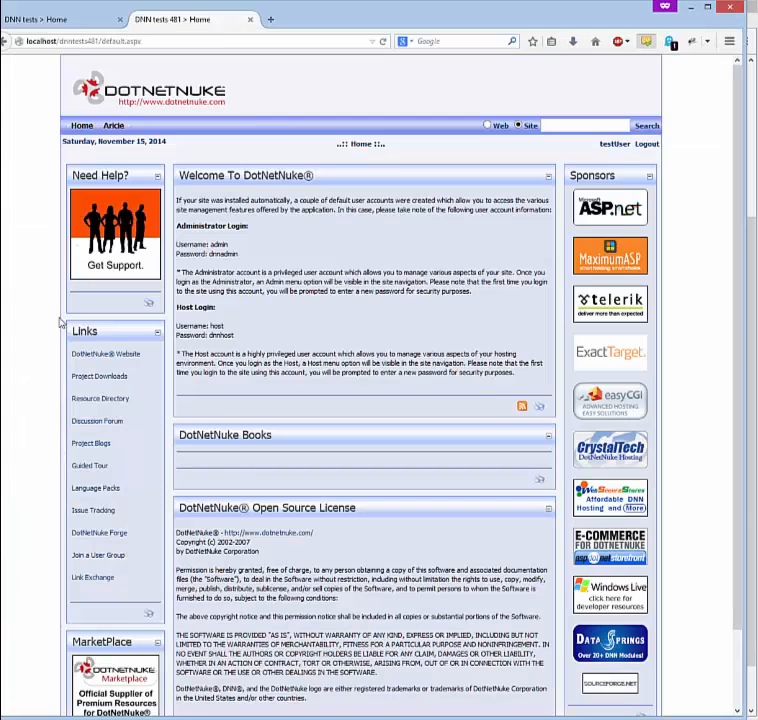
pyautogui.click(57, 19)
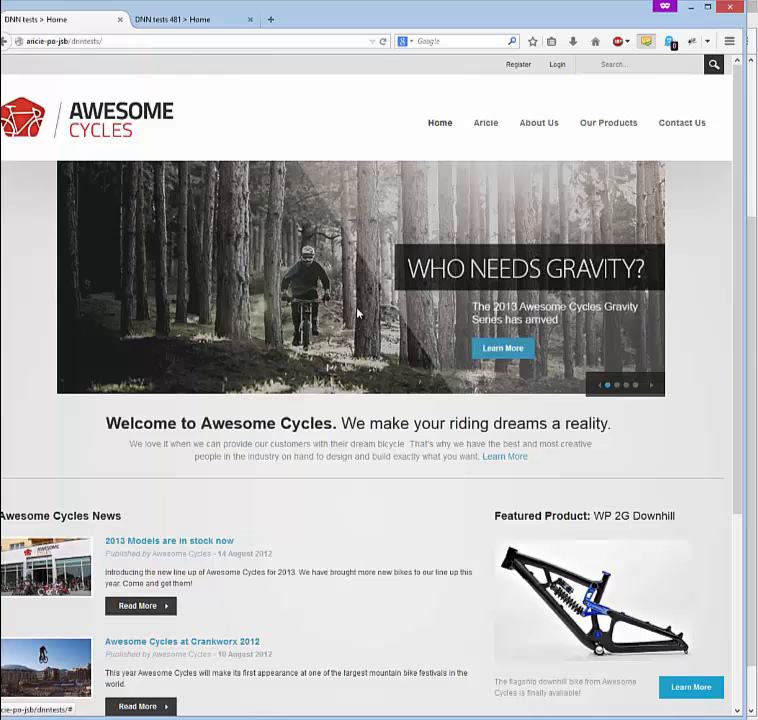
pyautogui.click(520, 66)
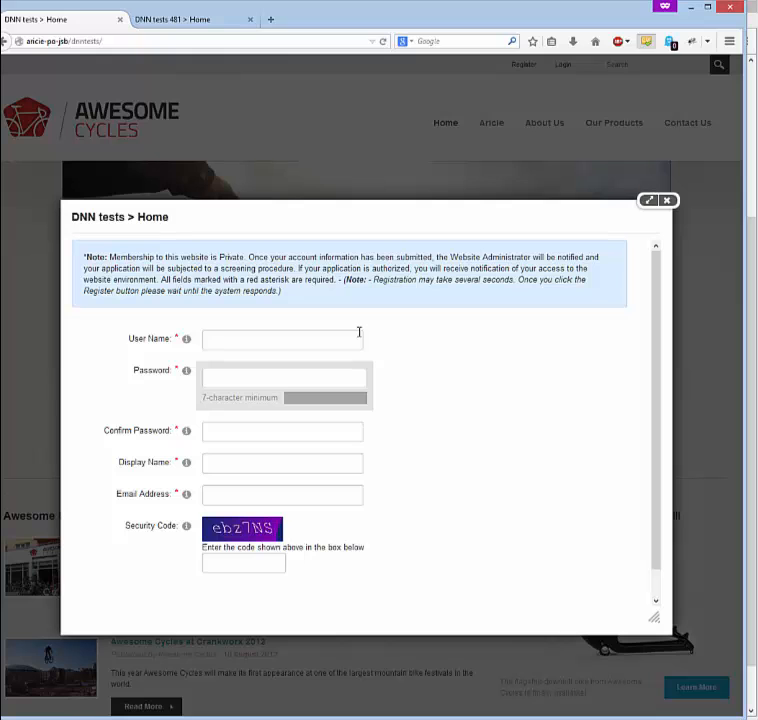
# Step: Return to the Portal Keeper configuration, add a new control adapter and open it for editing
pyautogui.hotkey('alt', 'Tab')
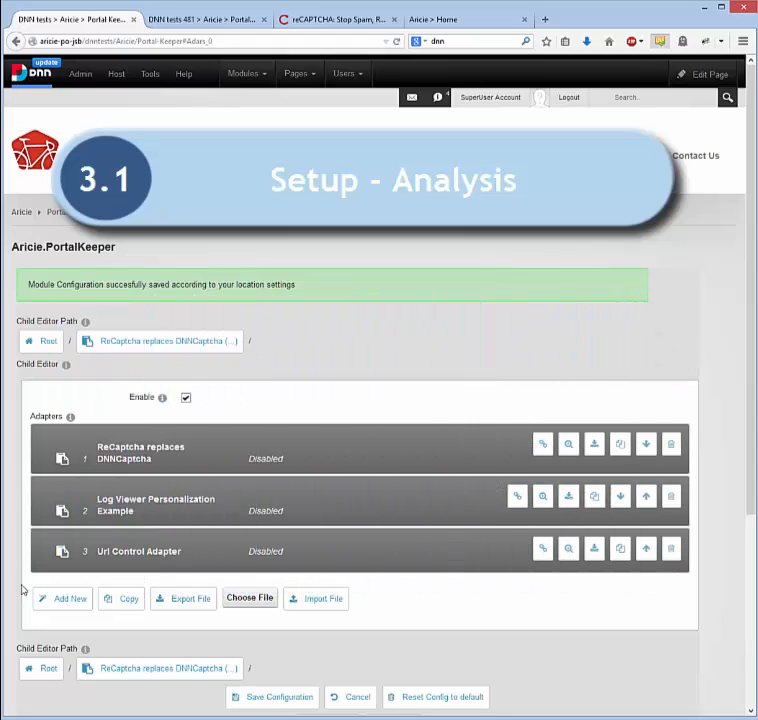
pyautogui.click(64, 599)
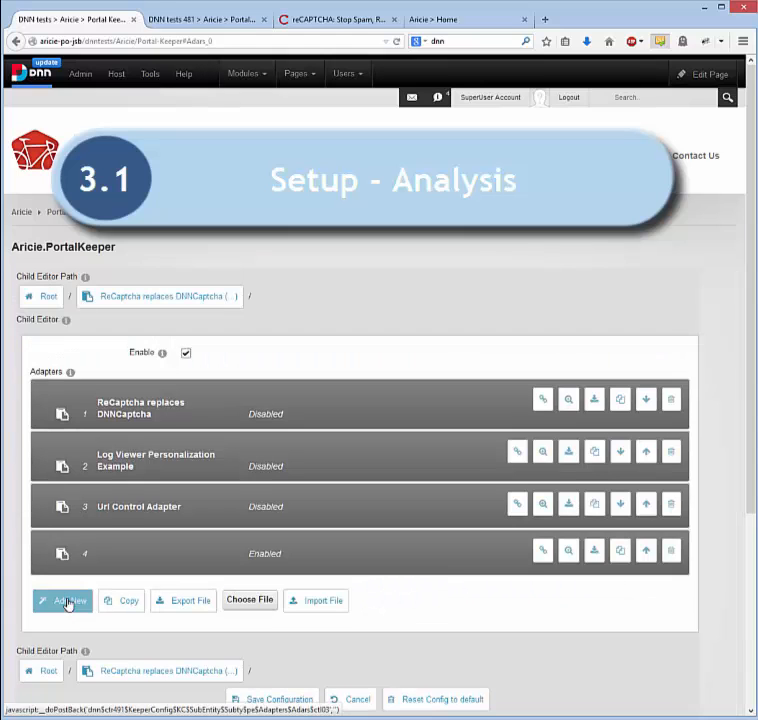
pyautogui.click(152, 553)
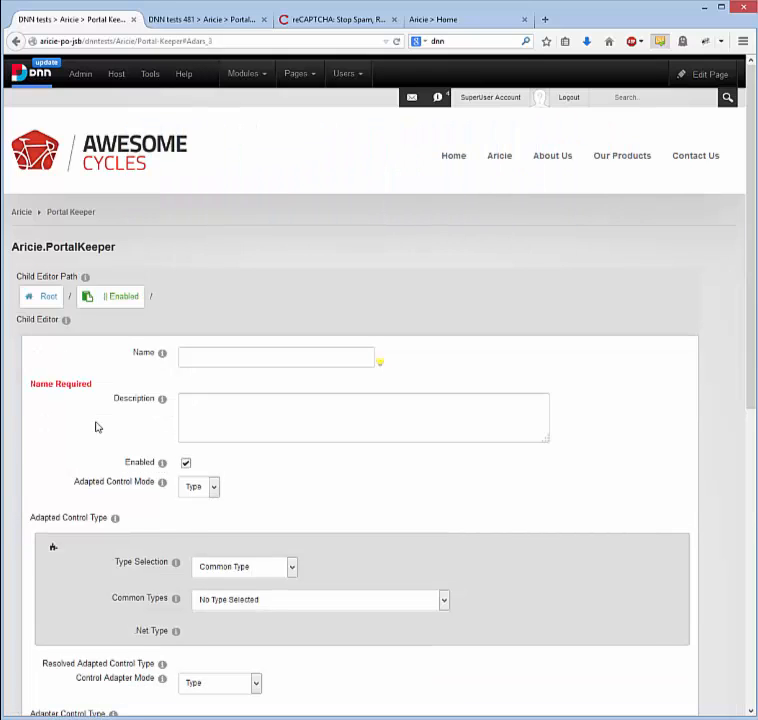
# Step: Name the adapter "New Recaptcha Adapter" with the description "This adapter replaces the dnn captcha control with a recaptcha alternative."
pyautogui.scroll(-3, 96, 426)
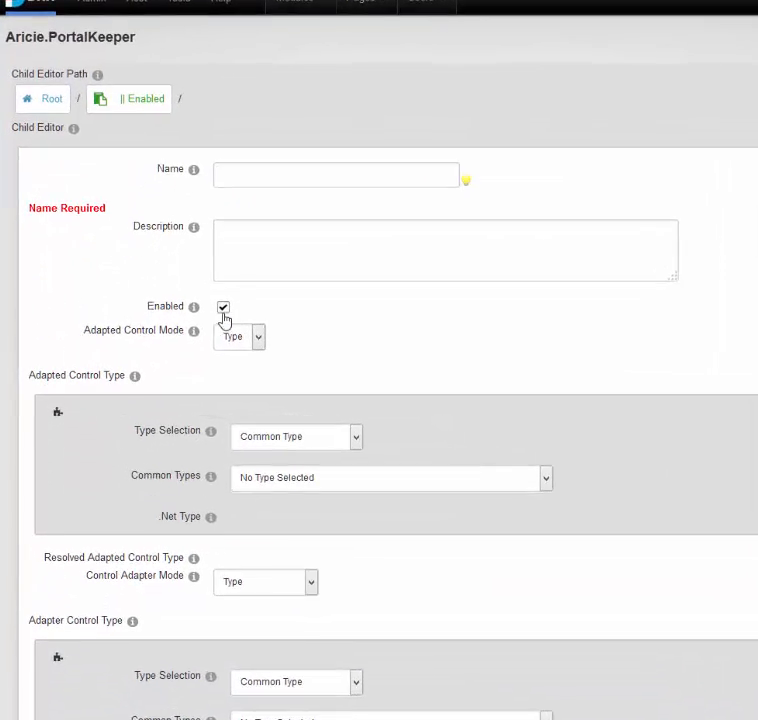
pyautogui.click(271, 176)
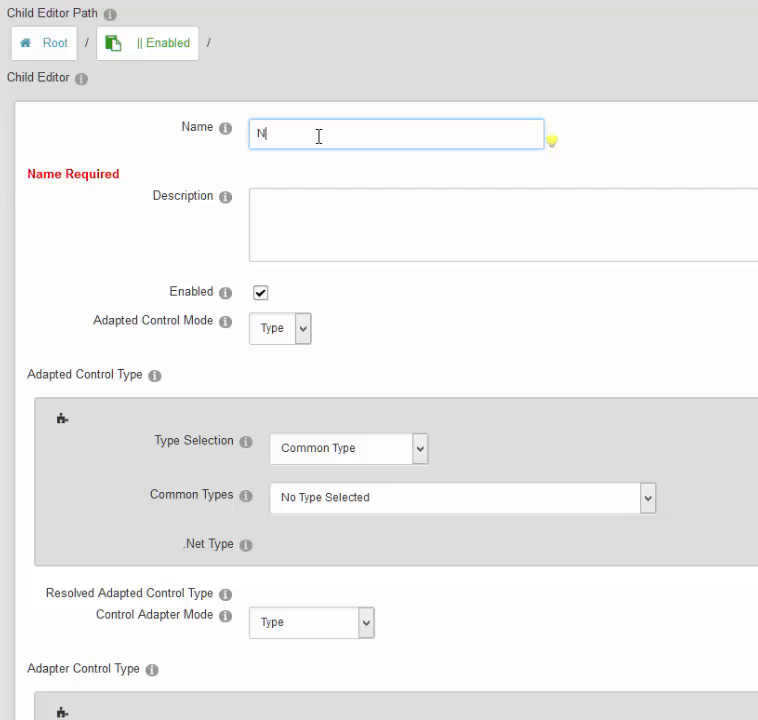
pyautogui.write('New Recapch& ')
pyautogui.write('Adapter')
pyautogui.click(300, 212)
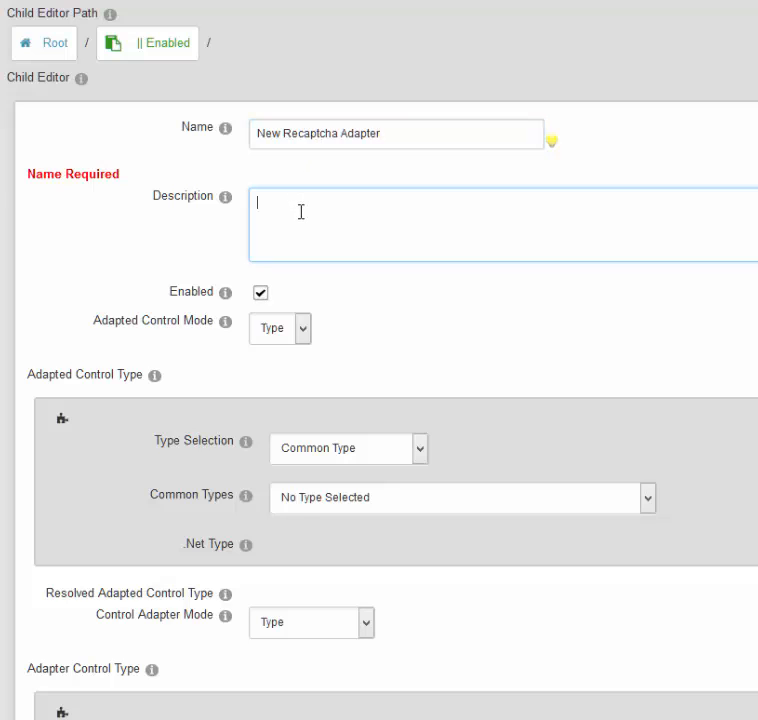
pyautogui.write('This adapter replaces the dnn cacp')
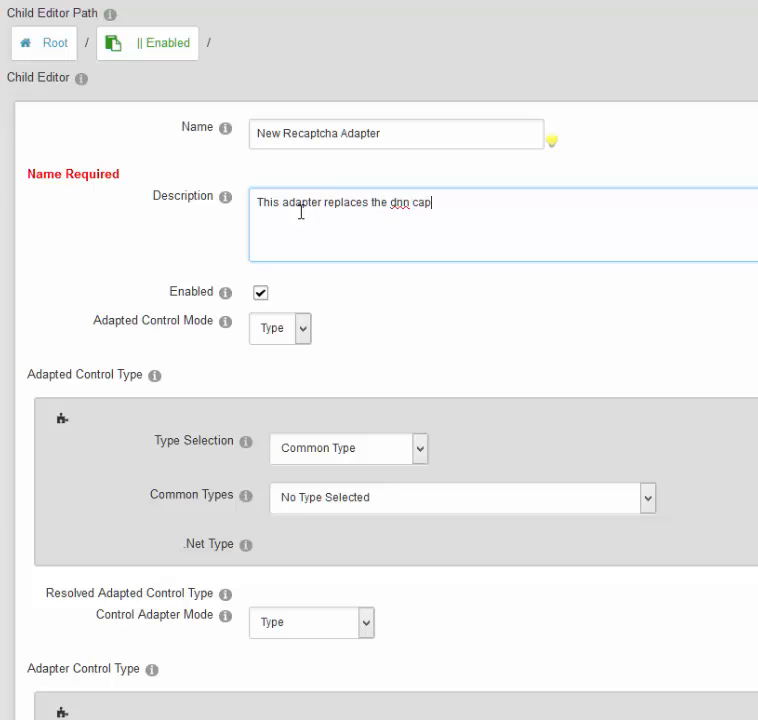
pyautogui.write('cha control with a r')
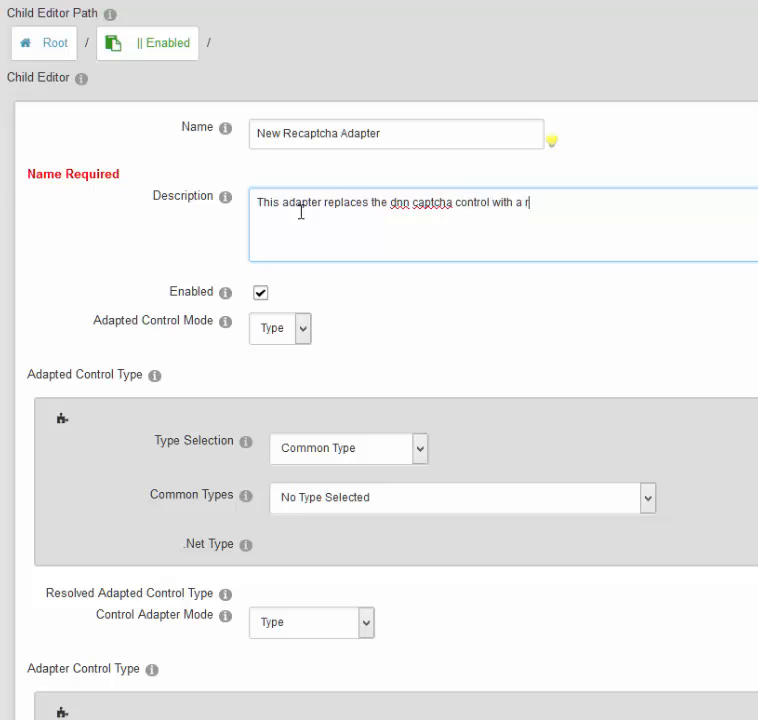
pyautogui.write('ecaptcha alternative')
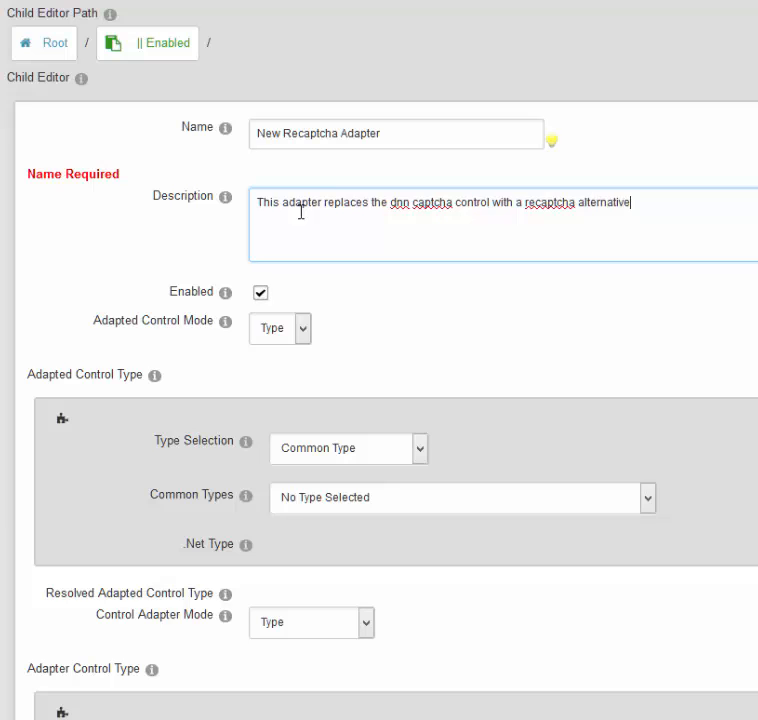
pyautogui.write('.')
pyautogui.click(398, 182)
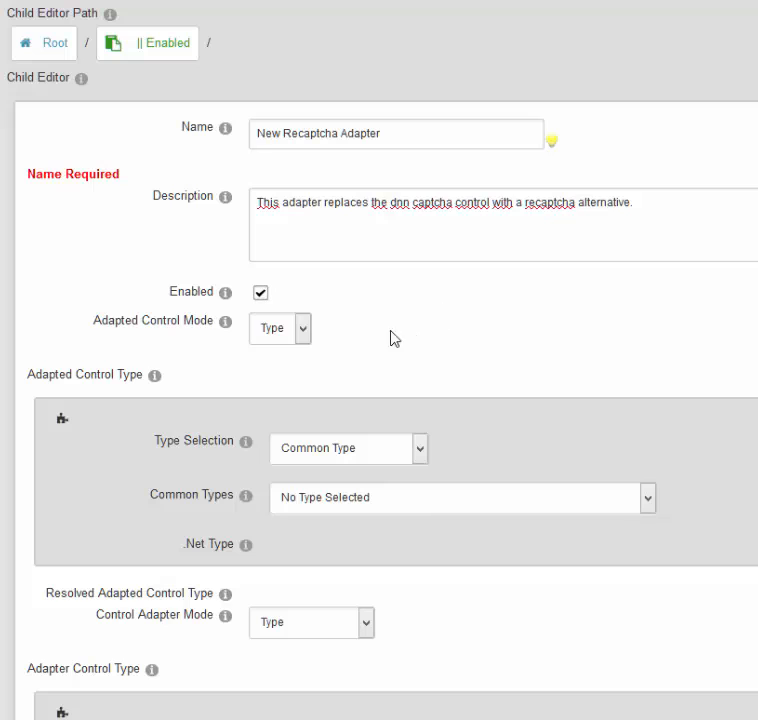
# Step: Switch the adapted control mode to Path, view the selectable control paths, and set the mode back to Type
pyautogui.click(302, 331)
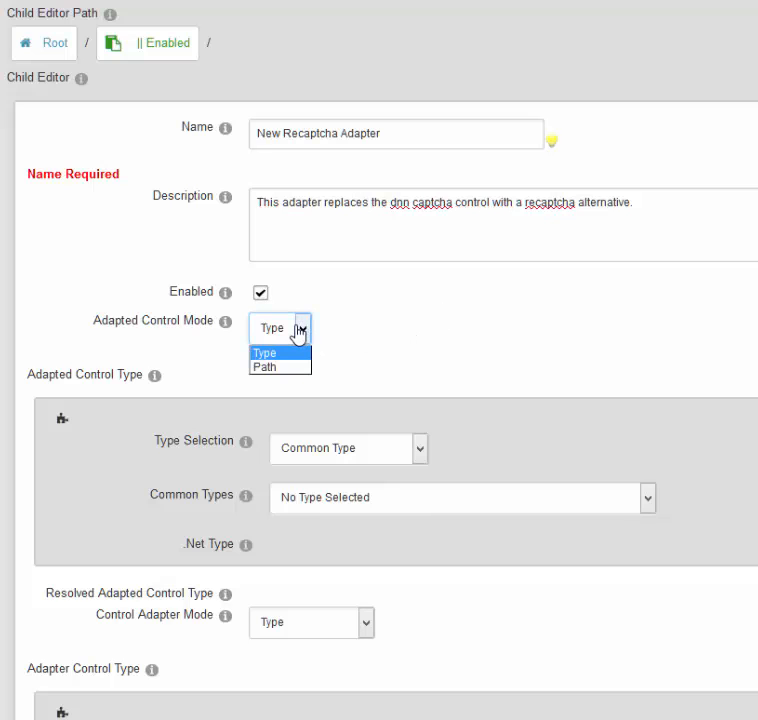
pyautogui.click(296, 367)
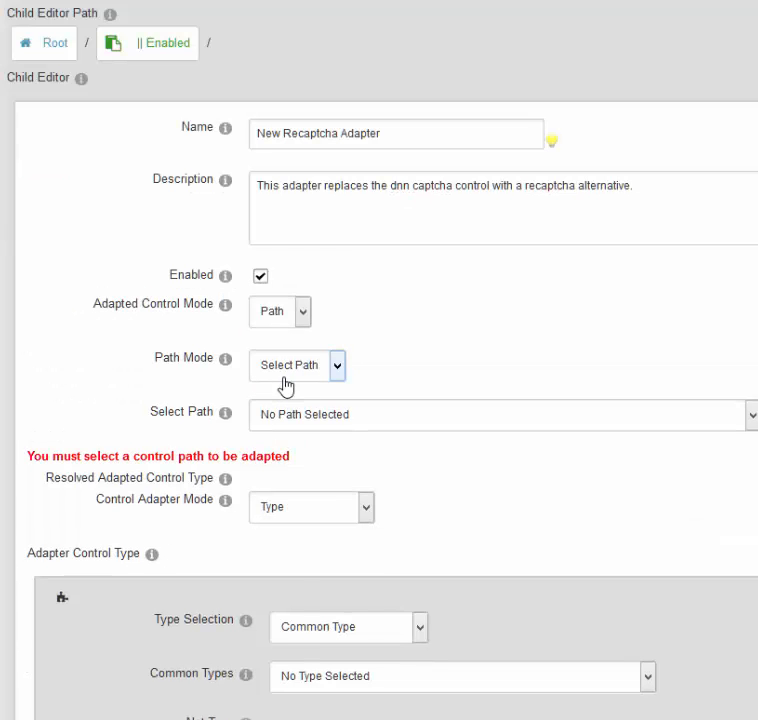
pyautogui.click(356, 417)
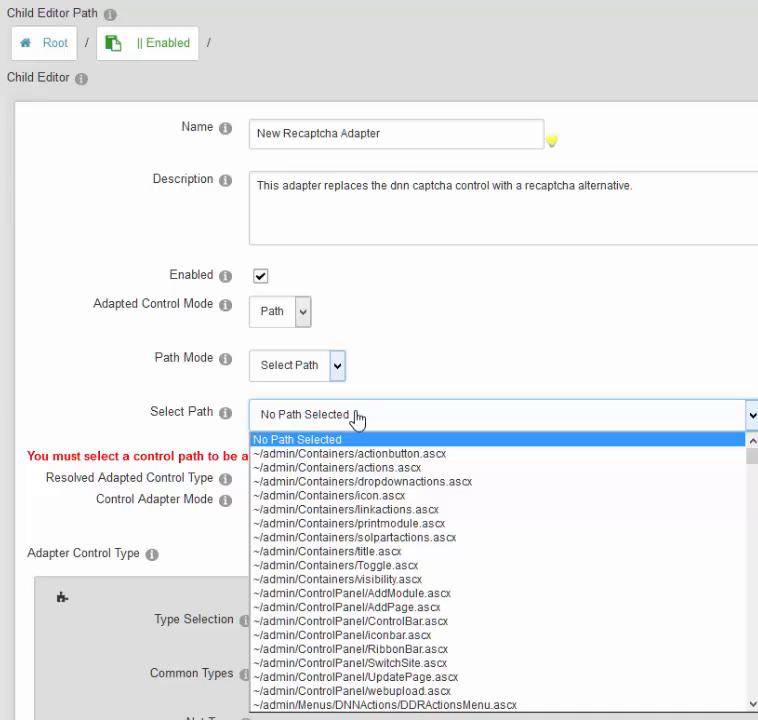
pyautogui.click(356, 417)
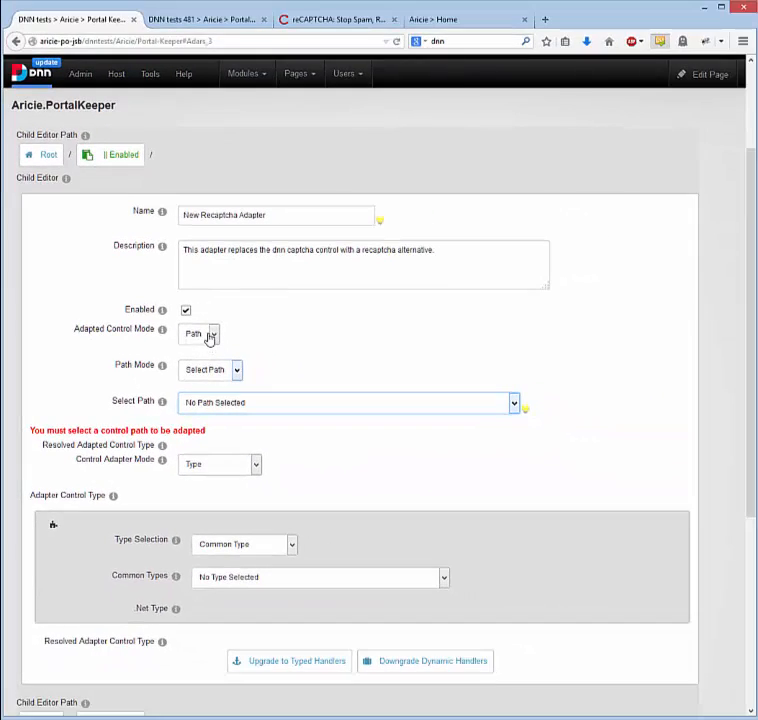
pyautogui.click(209, 339)
pyautogui.click(192, 352)
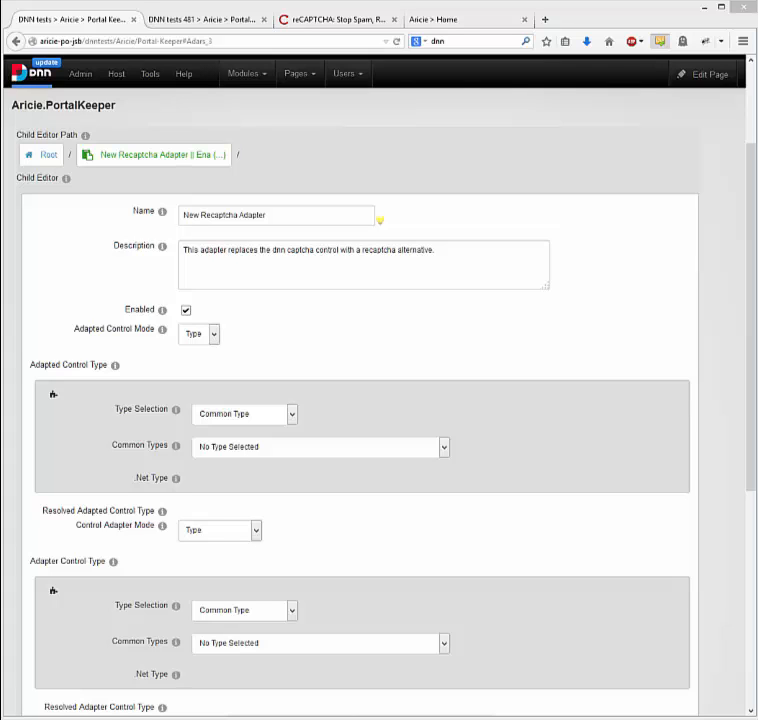
# Step: Open the reCAPTCHA API documentation from the key page and view the guide on displaying the reCAPTCHA widget
pyautogui.click(335, 20)
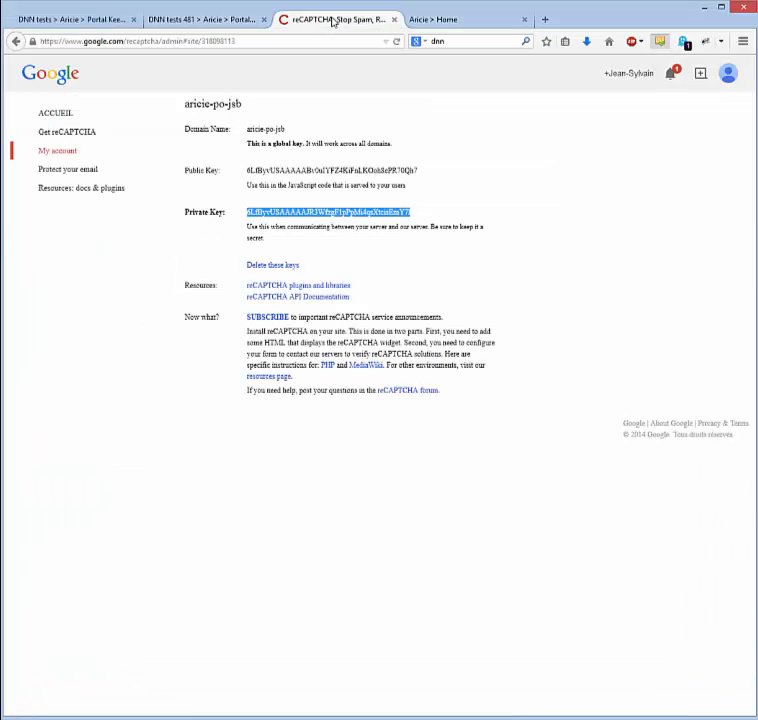
pyautogui.click(285, 298)
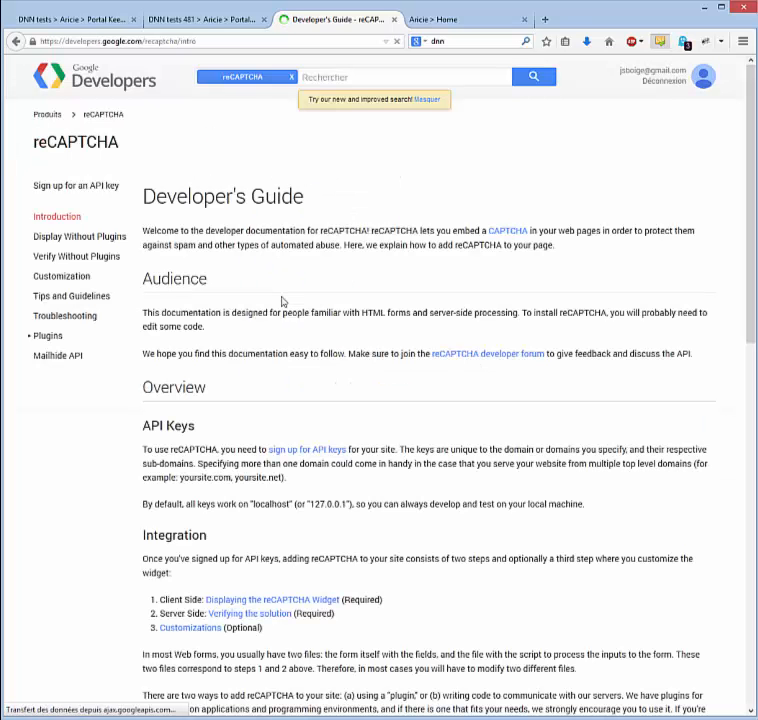
pyautogui.scroll(-3, 249, 282)
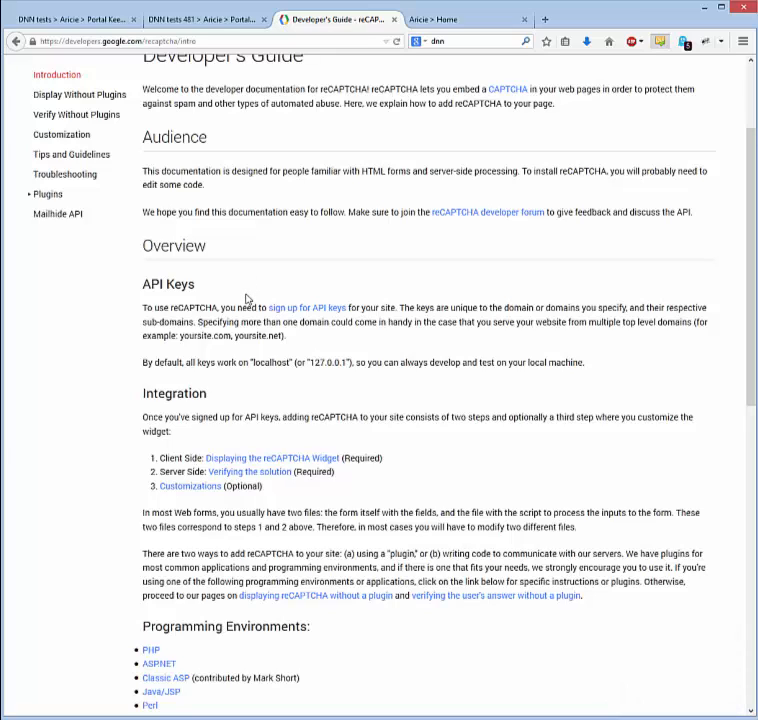
pyautogui.middleClick(258, 461)
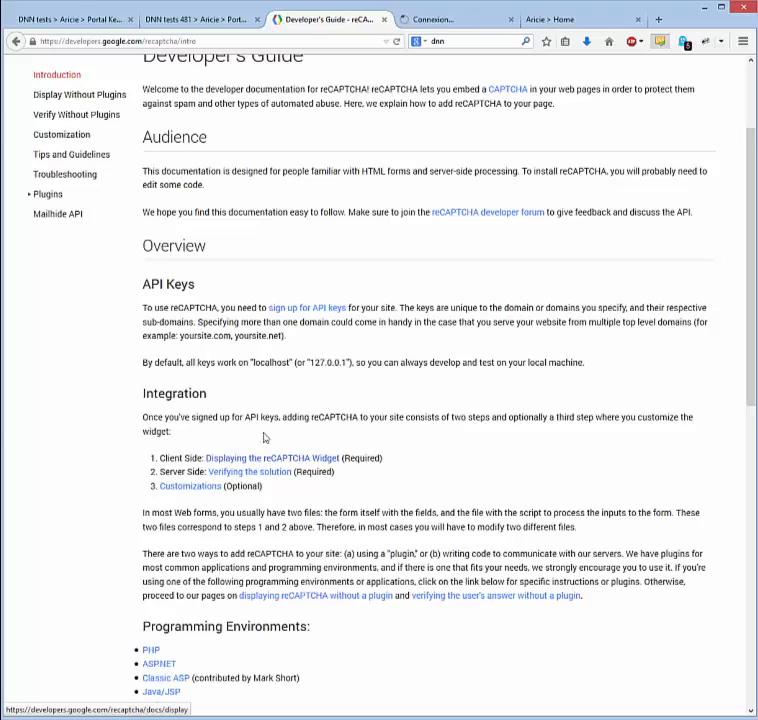
pyautogui.click(440, 20)
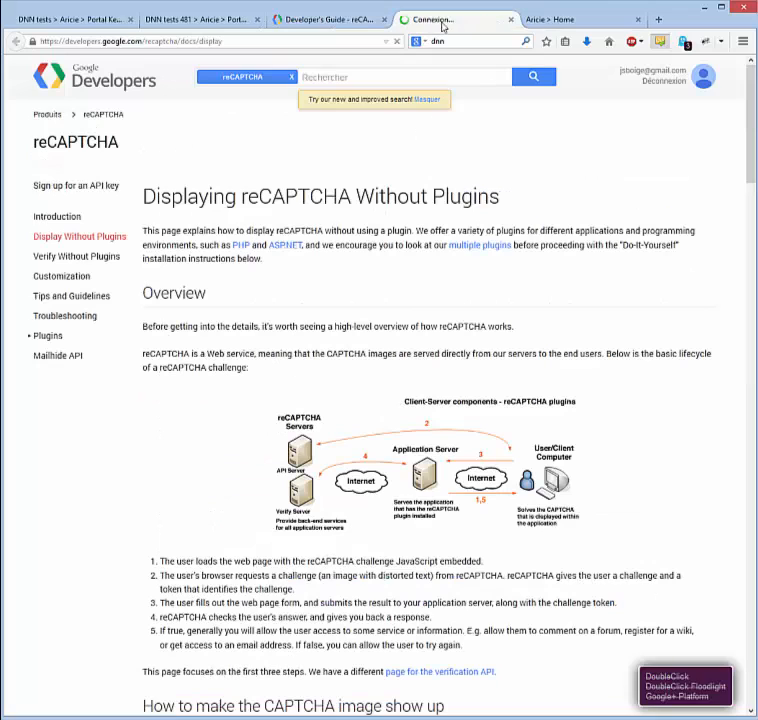
# Step: Examine the Challenge and Non-JavaScript API snippet, the sample form page and its form fields in the reCAPTCHA display guide
pyautogui.scroll(-10, 360, 303)
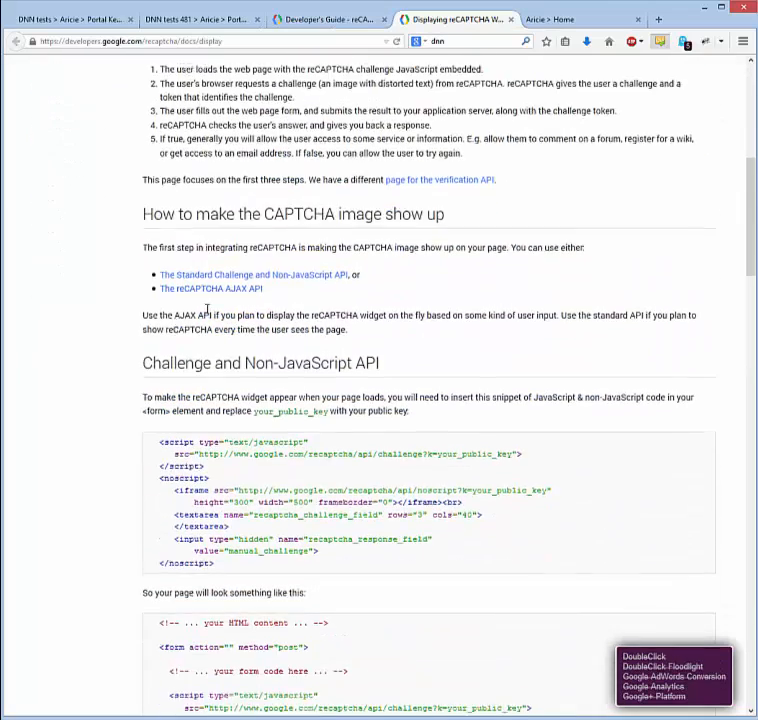
pyautogui.scroll(-5, 153, 337)
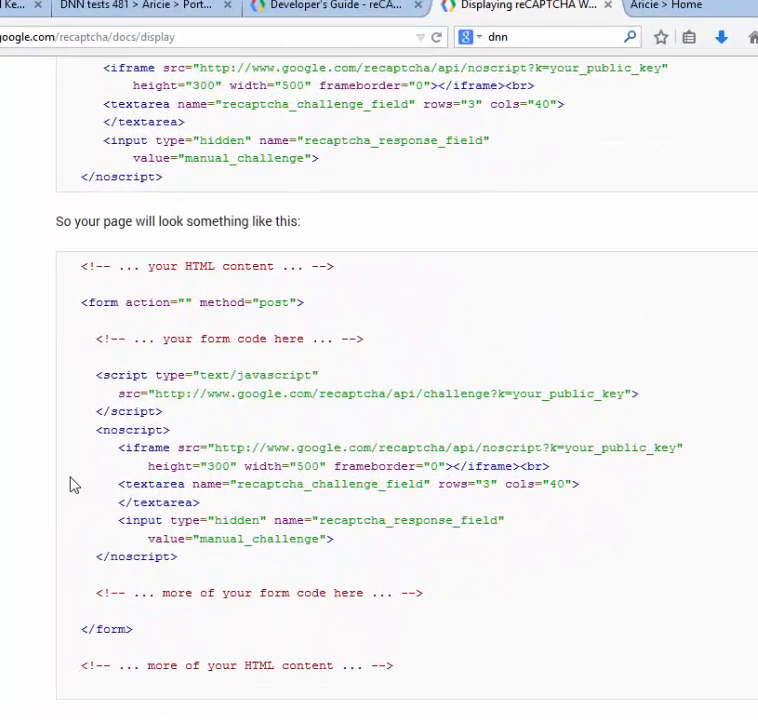
pyautogui.scroll(-5, 70, 485)
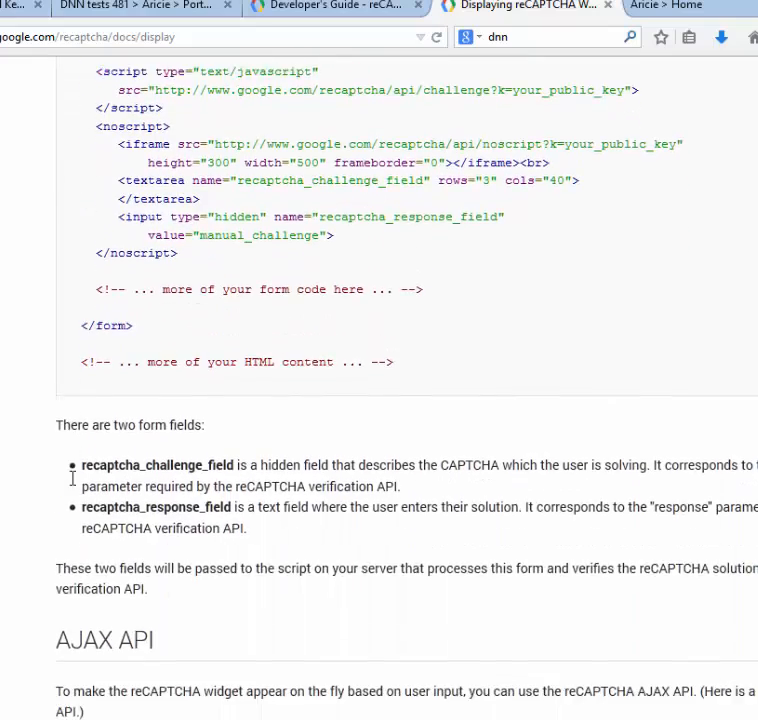
pyautogui.scroll(-1, 72, 479)
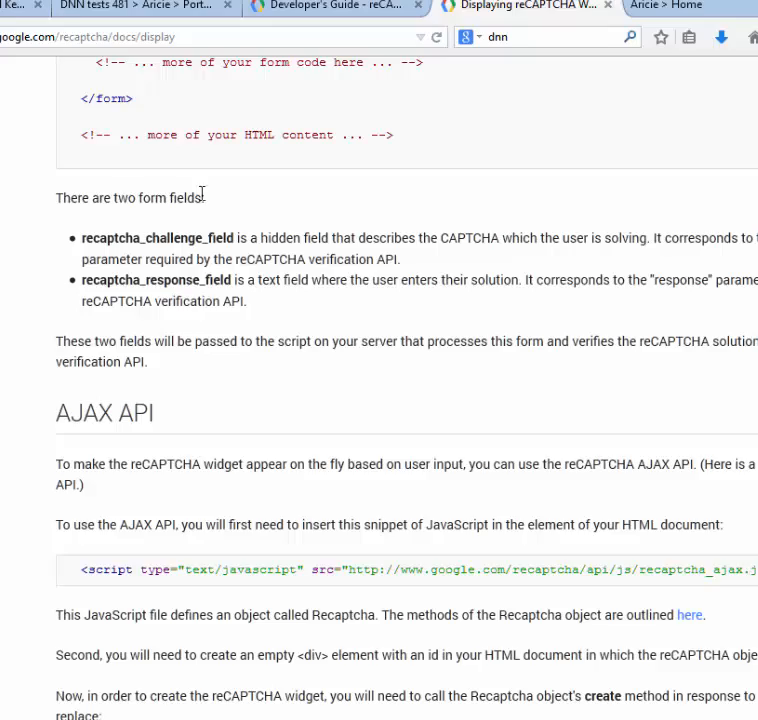
# Step: Close the display guide and open the guide on verifying the solution from the reCAPTCHA Developer's Guide
pyautogui.middleClick(531, 6)
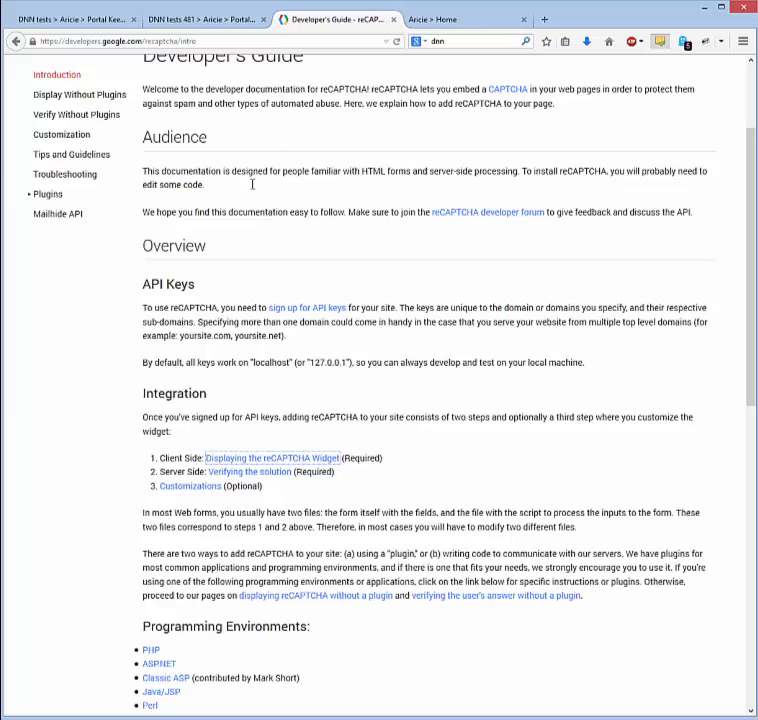
pyautogui.middleClick(250, 472)
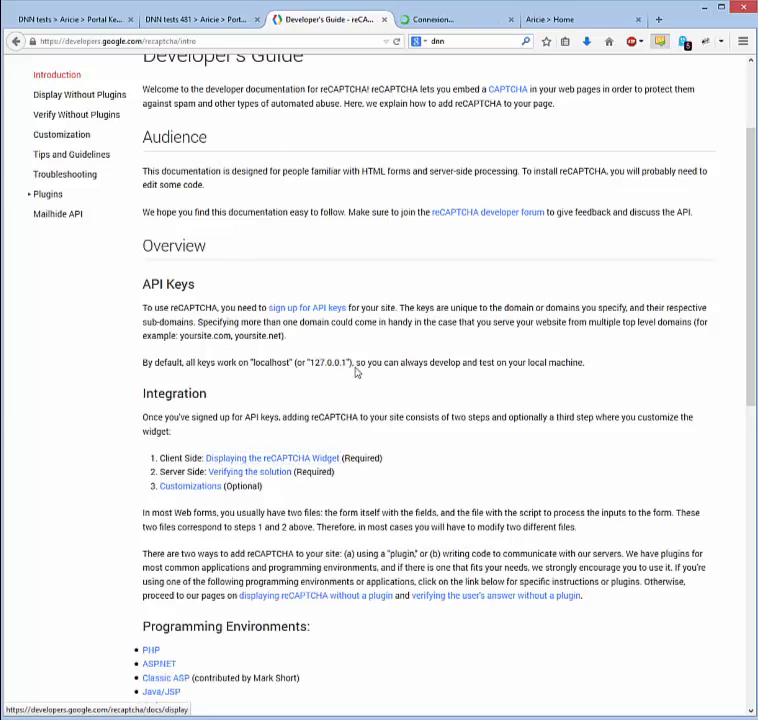
pyautogui.click(449, 21)
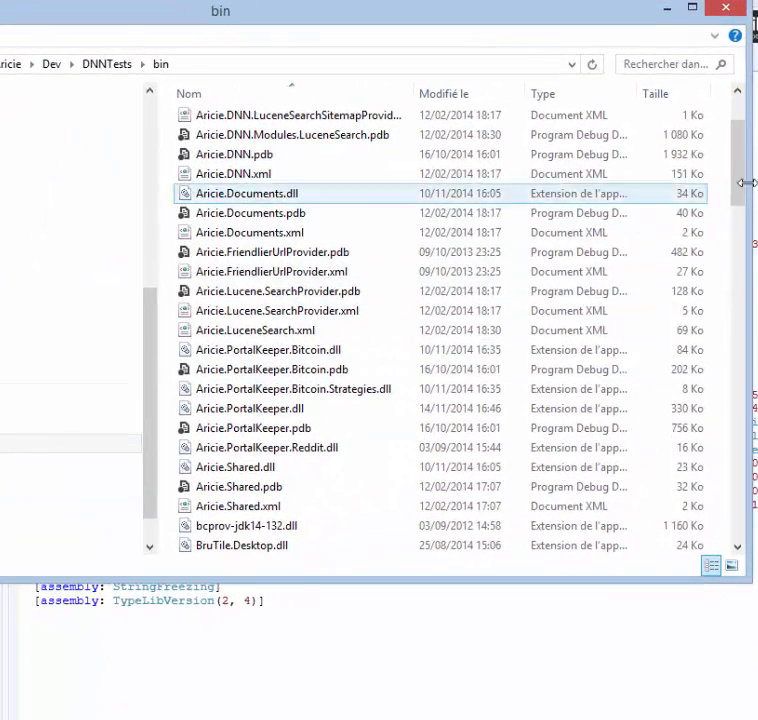
# Step: Load DotNetNuke.dll from the DNNTests bin folder into JustDecompile and minimise the folder window
pyautogui.moveTo(733, 178); pyautogui.dragTo(750, 268)
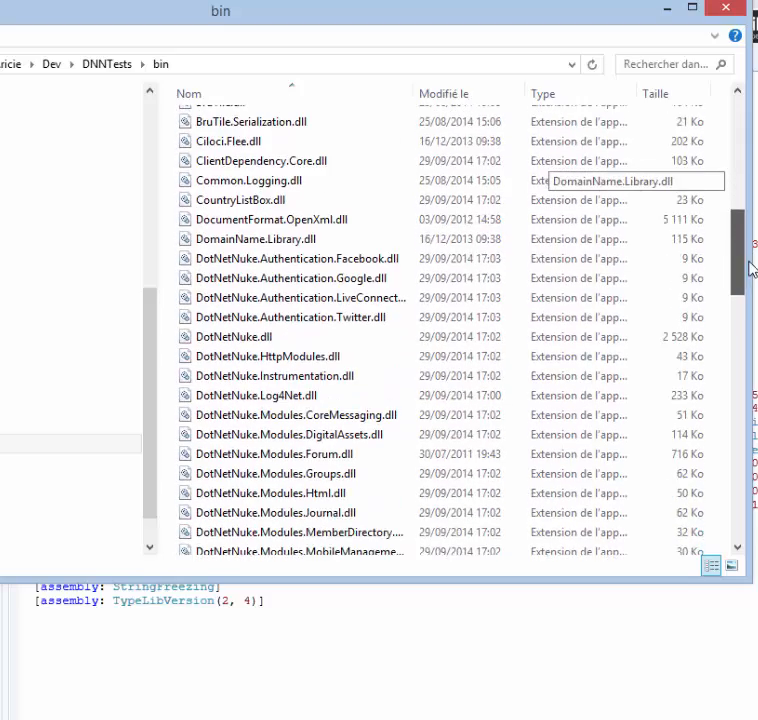
pyautogui.click(283, 337)
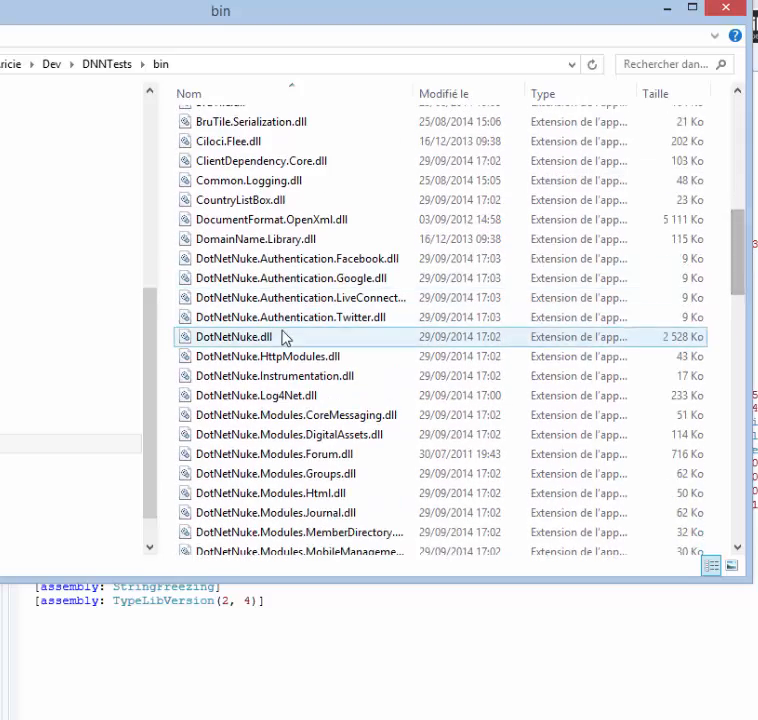
pyautogui.moveTo(272, 337); pyautogui.dragTo(87, 517)
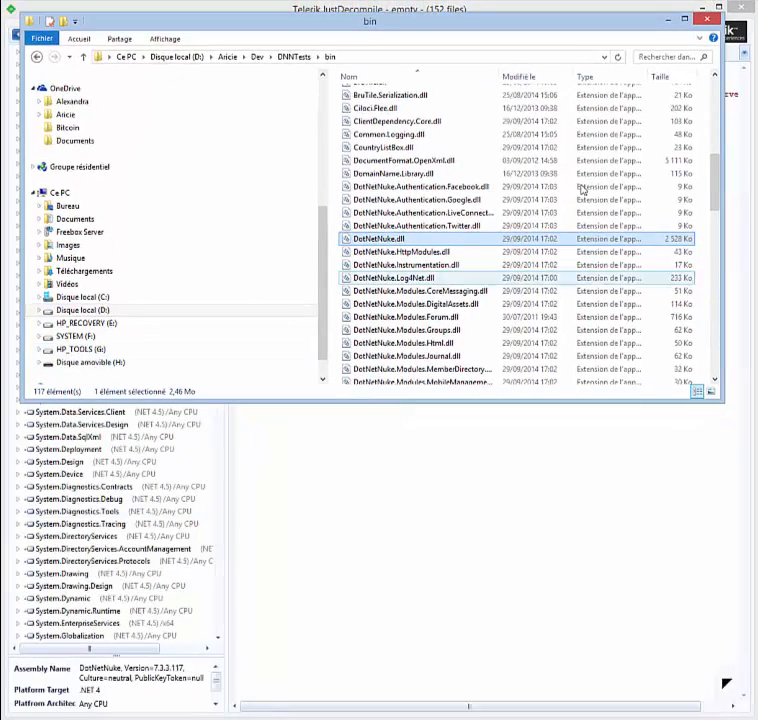
pyautogui.click(667, 21)
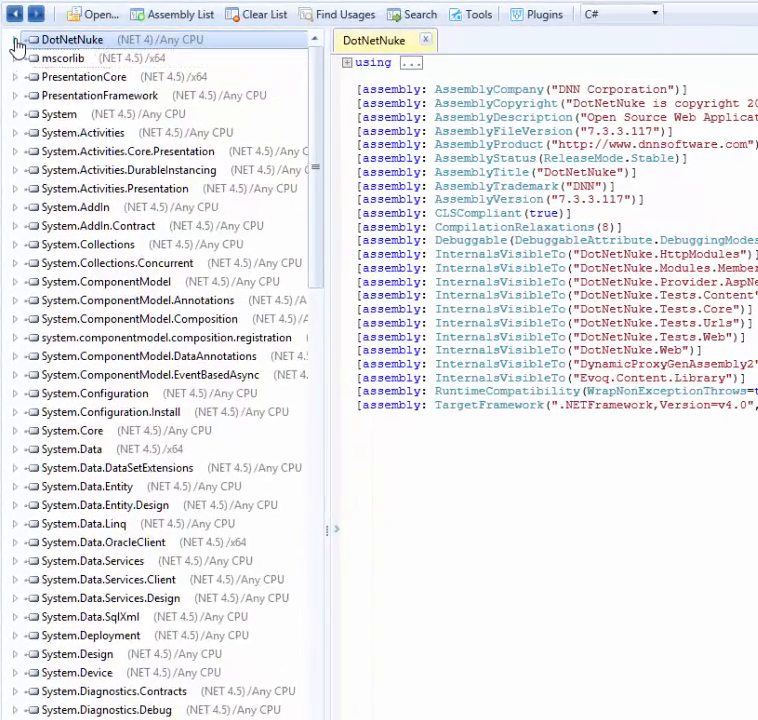
# Step: Expand the DotNetNuke assembly, search its types for "captcha" and open the CaptchaControl class with its members expanded
pyautogui.click(15, 40)
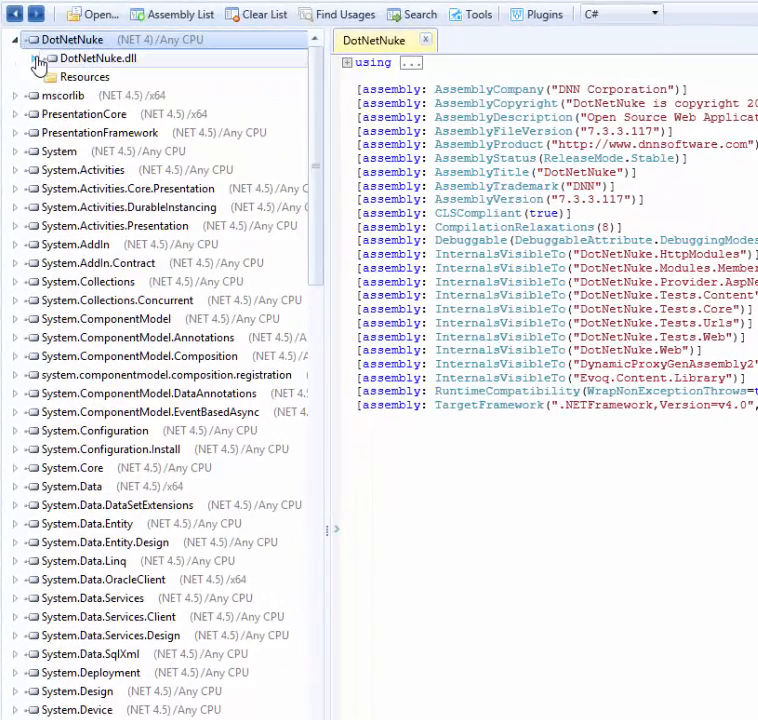
pyautogui.click(33, 58)
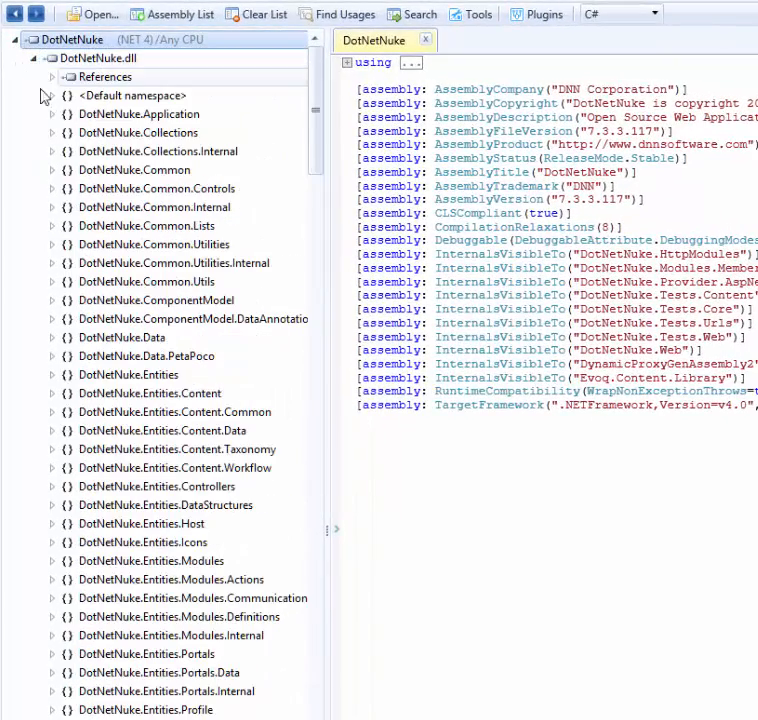
pyautogui.click(421, 15)
pyautogui.write('c')
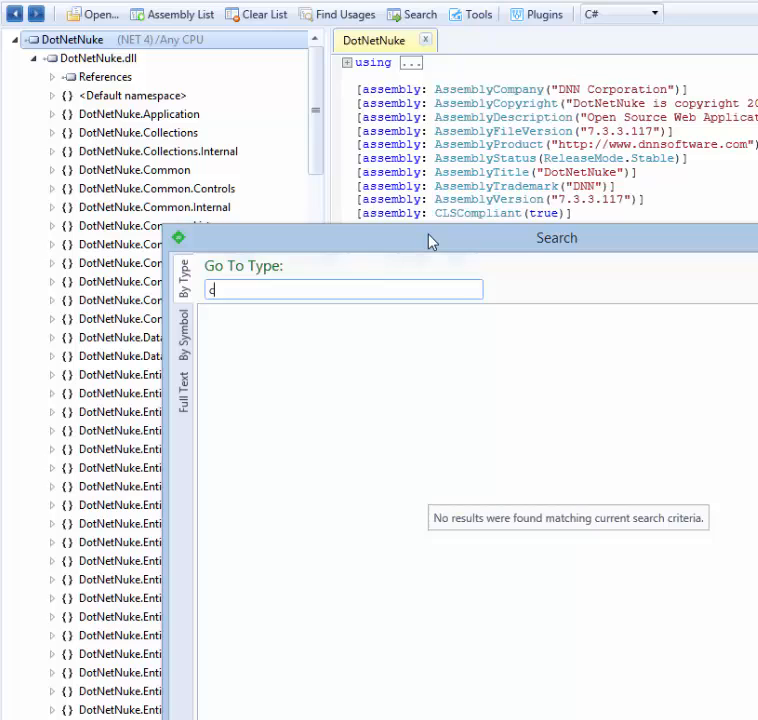
pyautogui.write('aptcha')
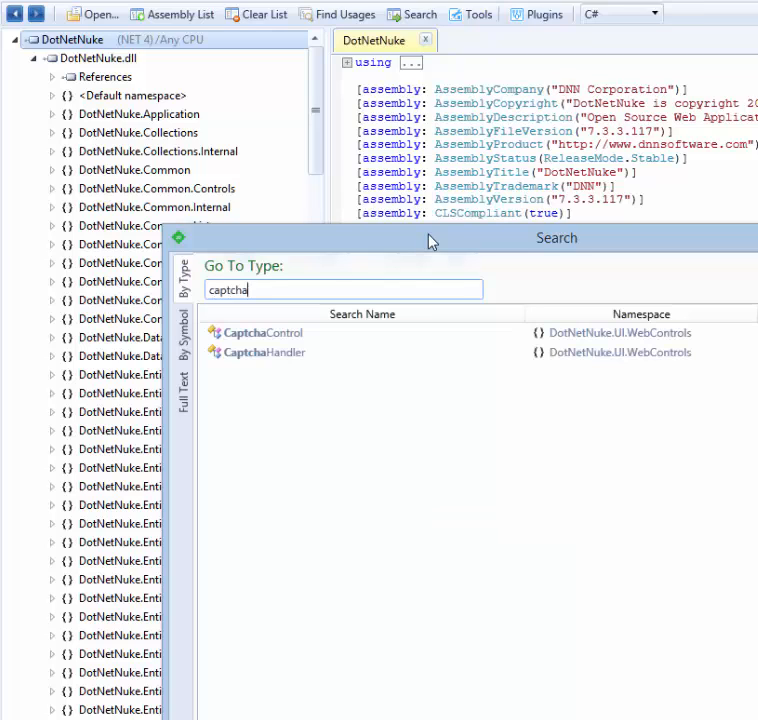
pyautogui.click(253, 343)
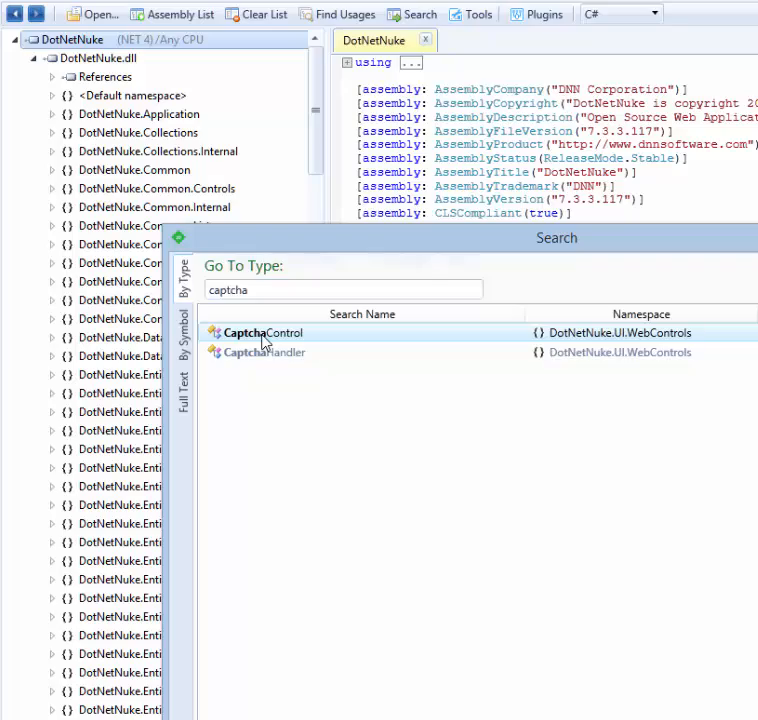
pyautogui.doubleClick(263, 342)
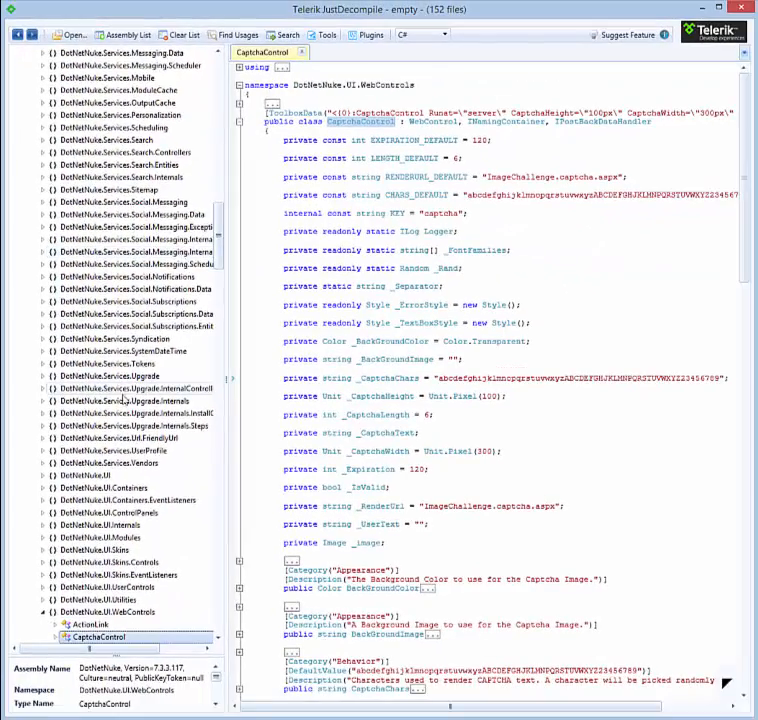
pyautogui.scroll(-8, 110, 398)
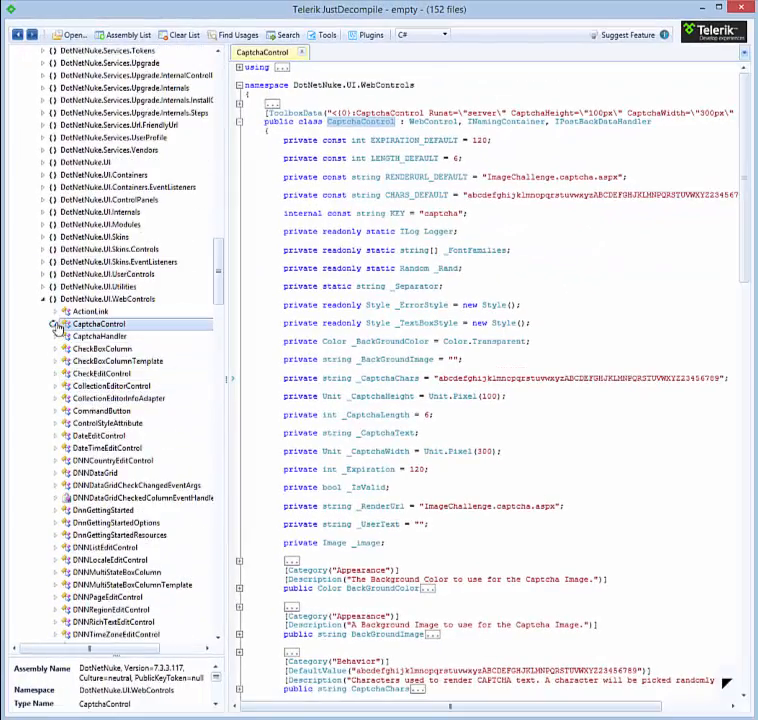
pyautogui.click(55, 324)
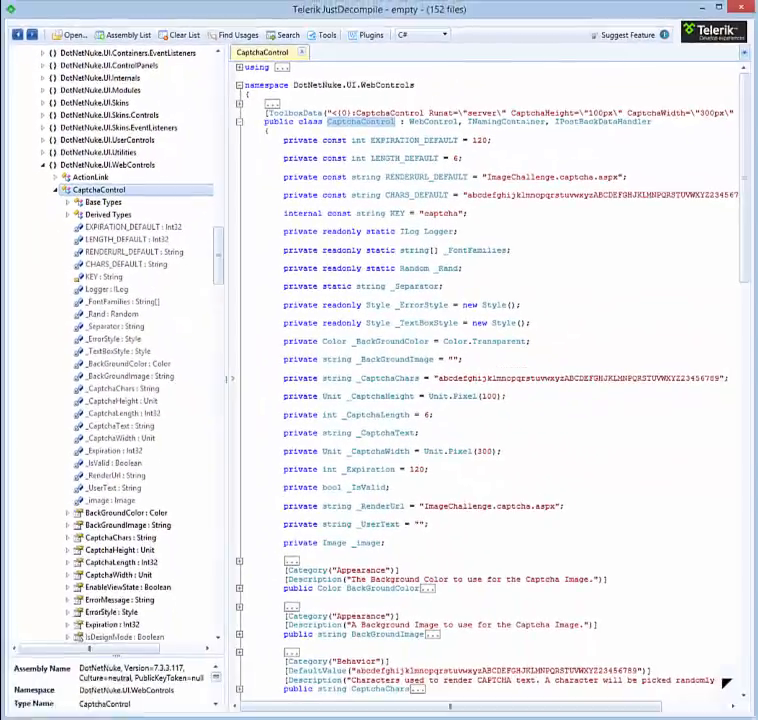
# Step: Switch back to the New Recaptcha Adapter in the browser and view the common types available for the adapted control
pyautogui.moveTo(62, 664)
pyautogui.click(83, 22)
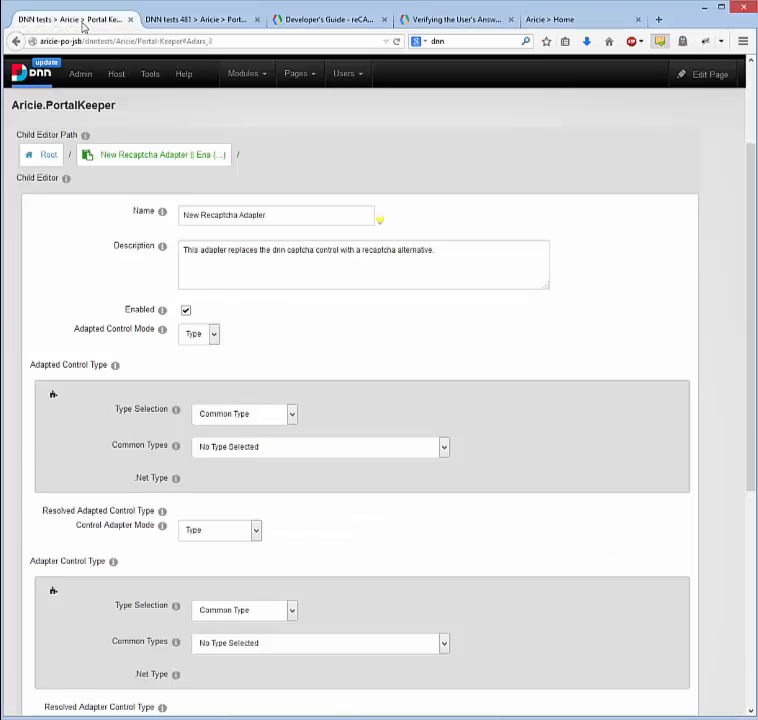
pyautogui.scroll(-3, 130, 290)
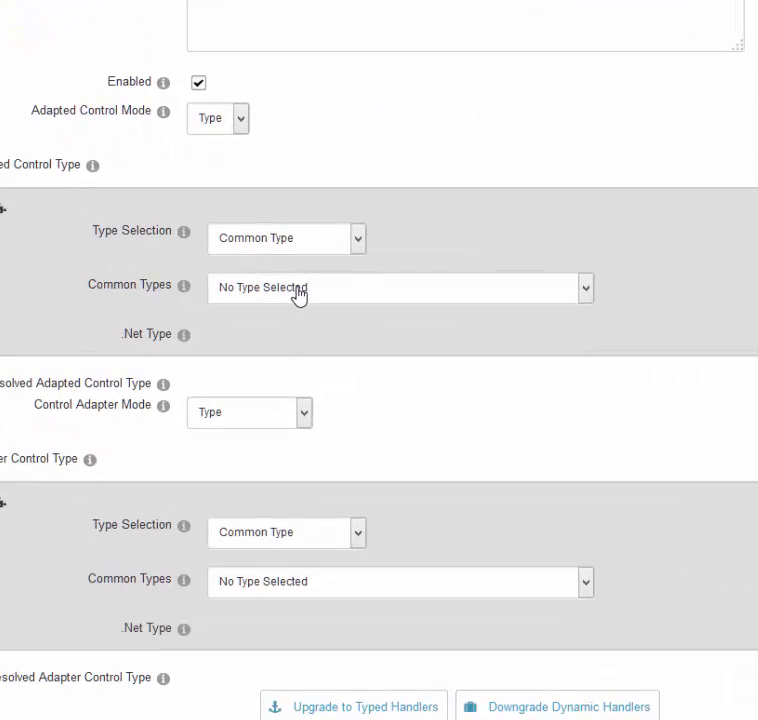
pyautogui.click(298, 291)
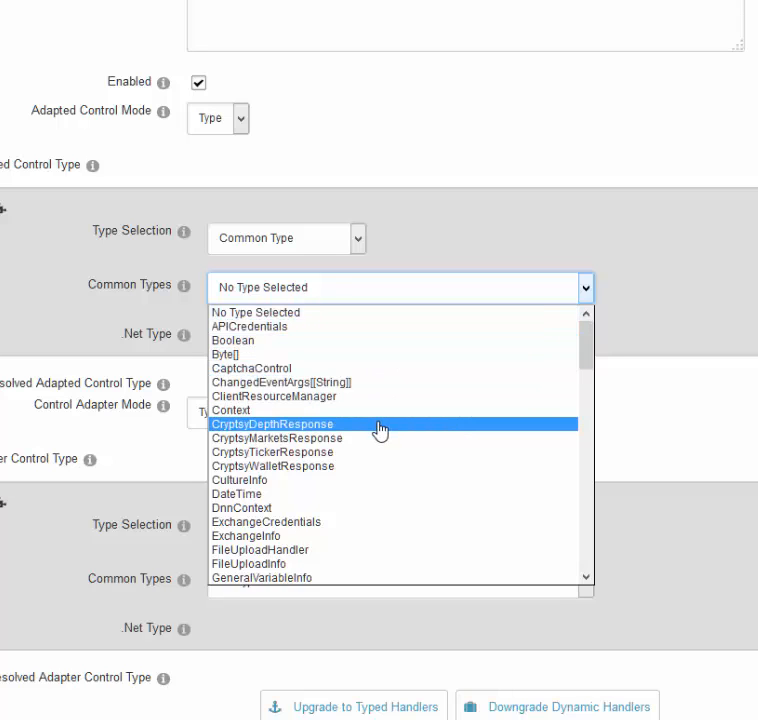
pyautogui.click(60, 284)
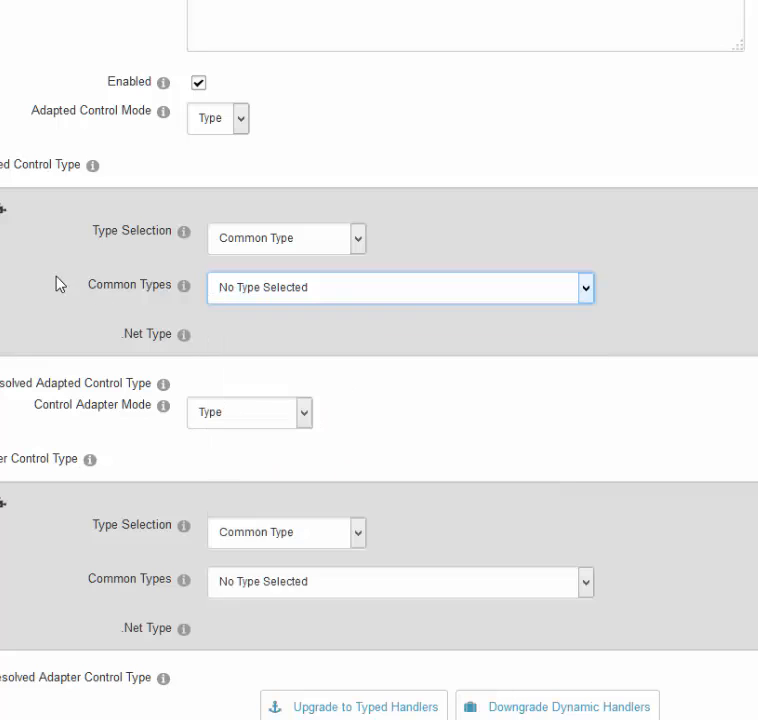
# Step: Set the adapted control's type selection to Browse Available Types and choose the DotNetNuke assembly
pyautogui.click(282, 241)
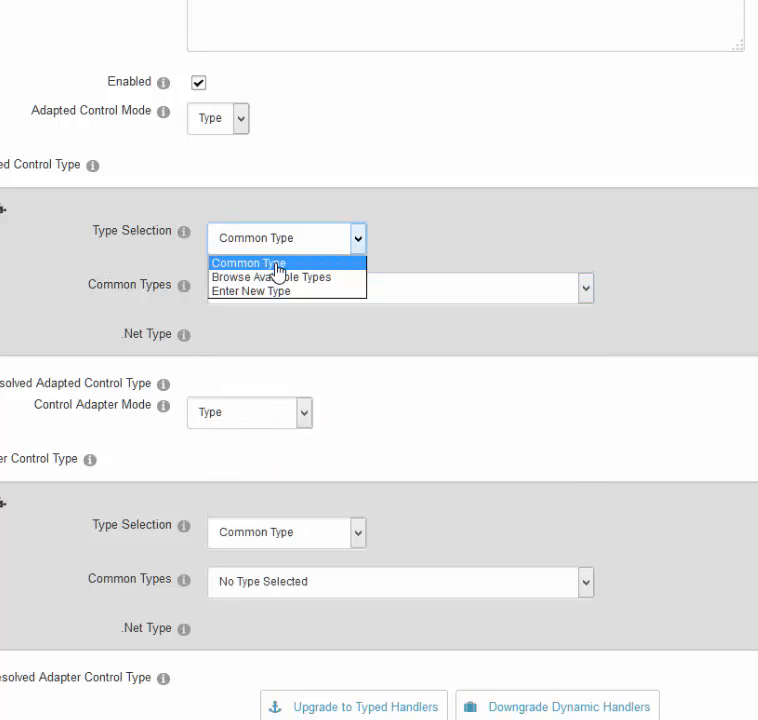
pyautogui.click(280, 277)
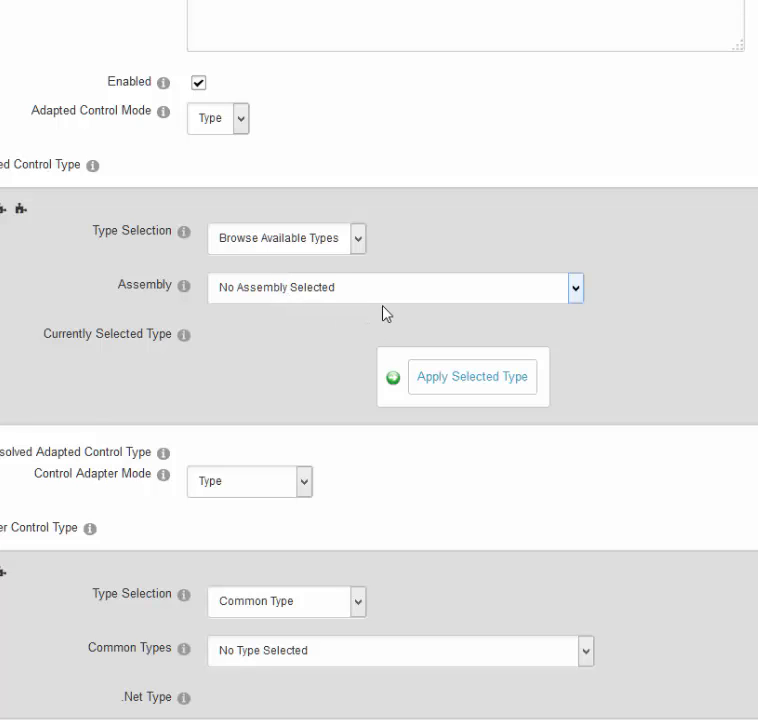
pyautogui.click(434, 297)
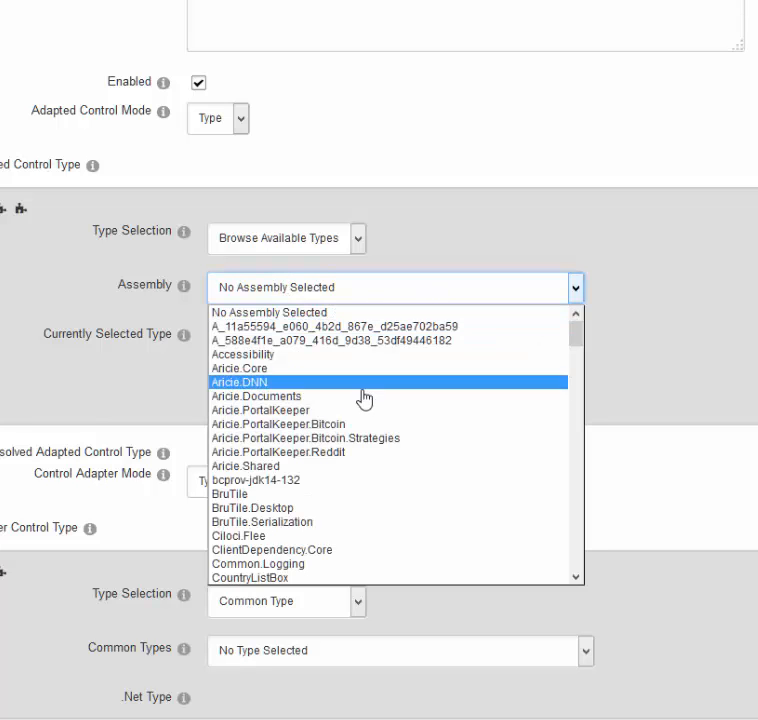
pyautogui.scroll(-4, 355, 432)
pyautogui.click(313, 457)
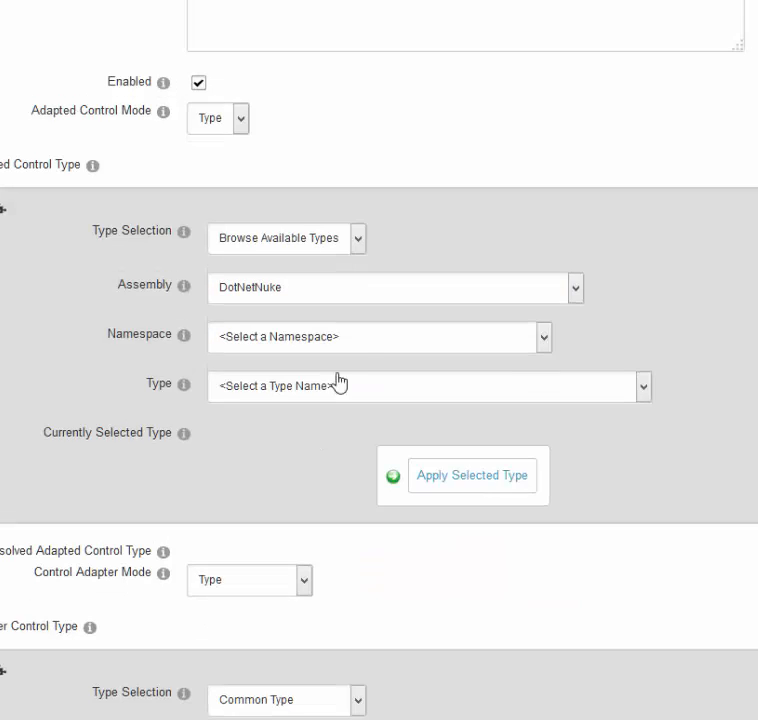
# Step: Choose the namespace DotNetNuke.UI.WebControls and the type CaptchaControl for the adapted control
pyautogui.click(369, 335)
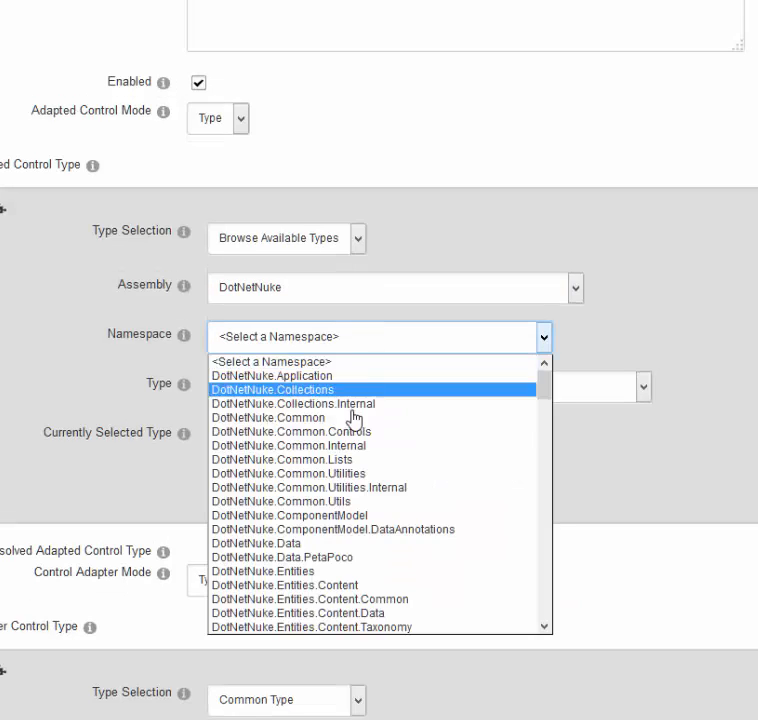
pyautogui.scroll(-20, 353, 417)
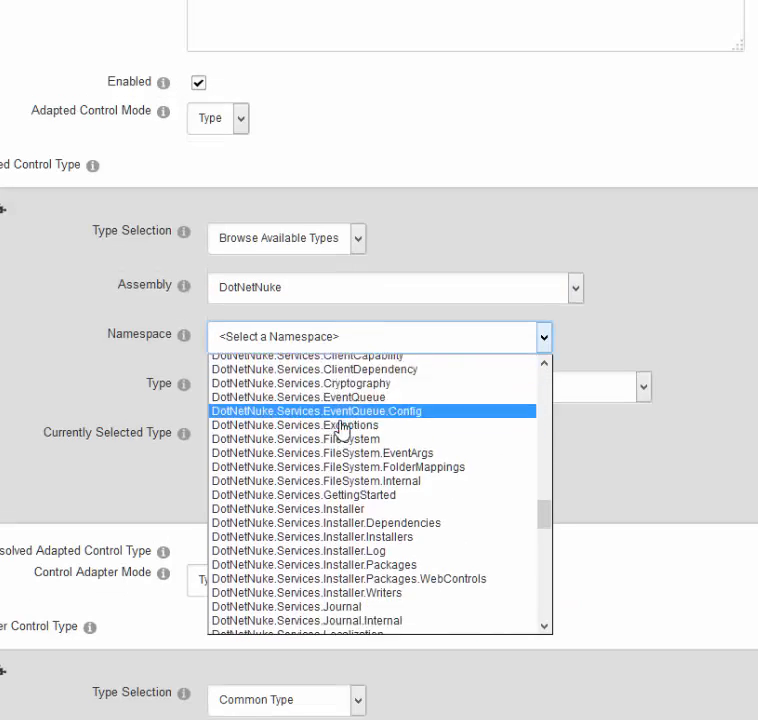
pyautogui.scroll(-15, 339, 431)
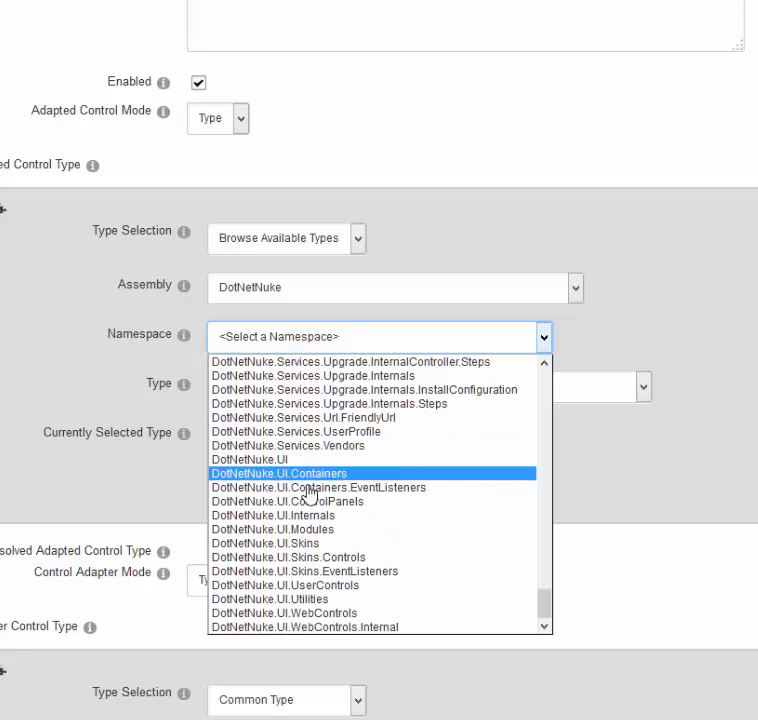
pyautogui.click(308, 613)
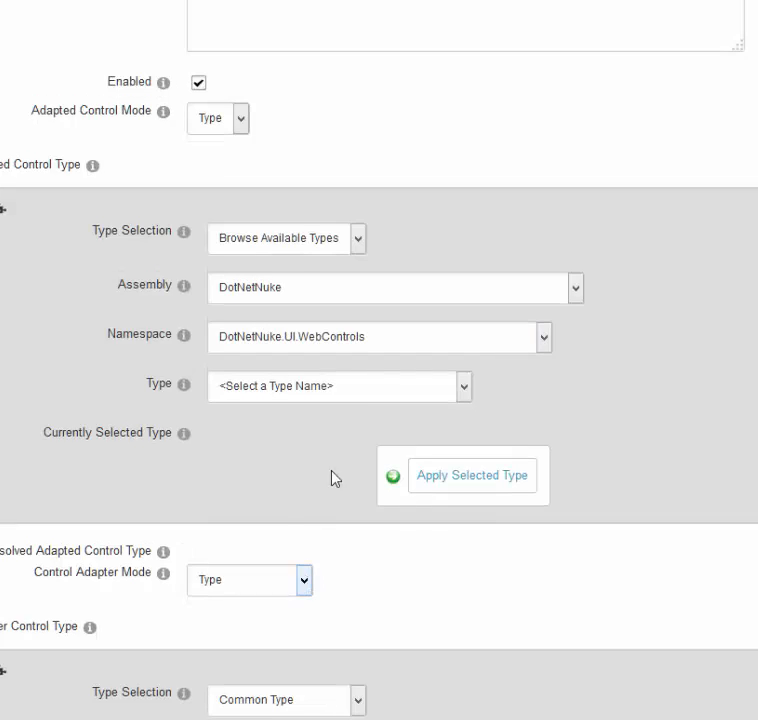
pyautogui.click(359, 388)
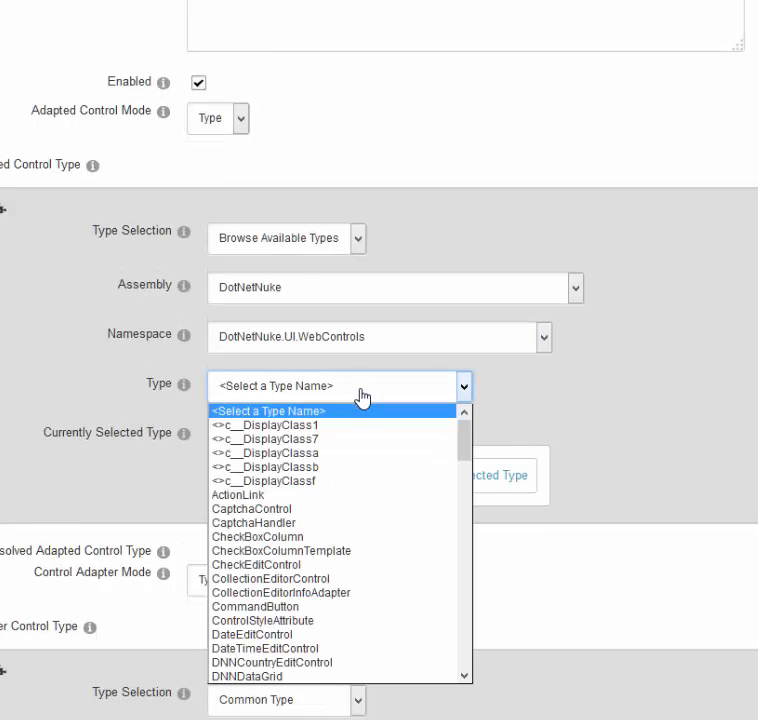
pyautogui.click(297, 512)
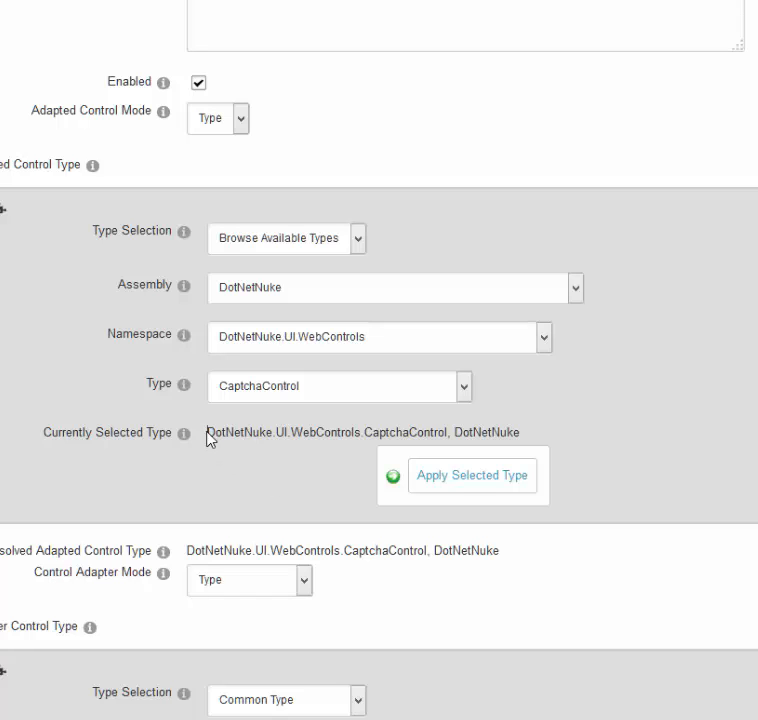
# Step: Highlight the adapted control's currently selected type name and switch its type selection to Enter New Type
pyautogui.moveTo(207, 432); pyautogui.dragTo(532, 433)
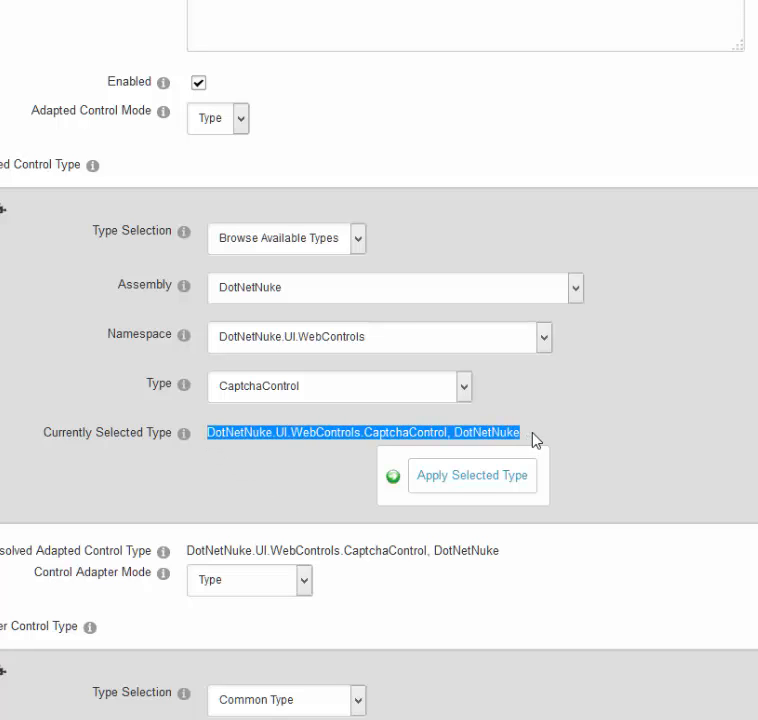
pyautogui.click(318, 245)
pyautogui.click(297, 291)
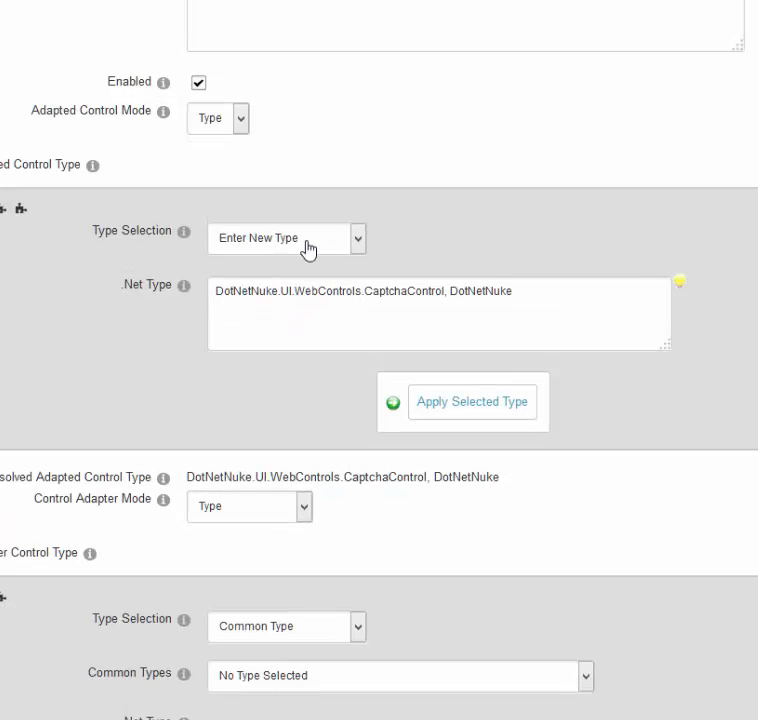
# Step: Apply the CaptchaControl type as the adapted control, set the control adapter mode to Dynamic Adapter, and save the configuration
pyautogui.click(482, 404)
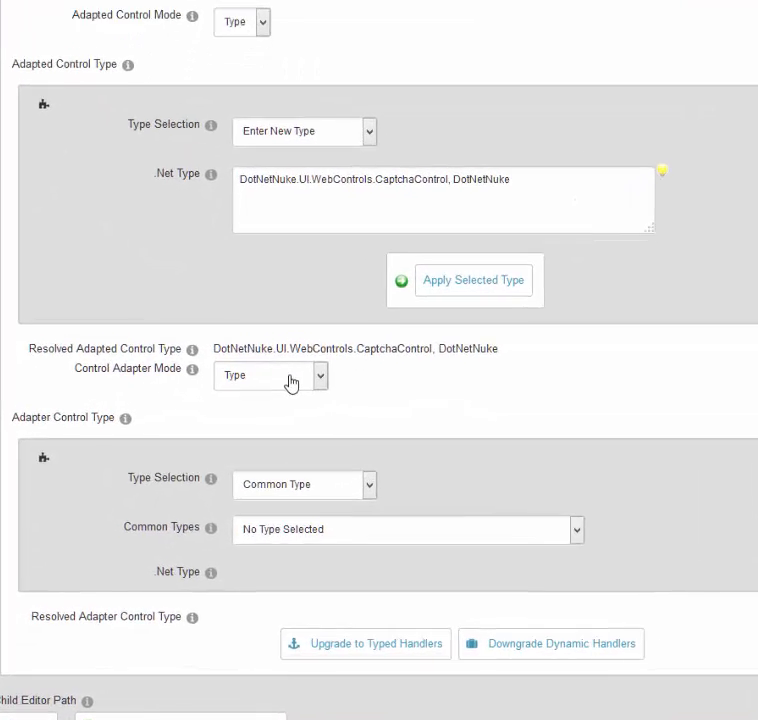
pyautogui.click(290, 382)
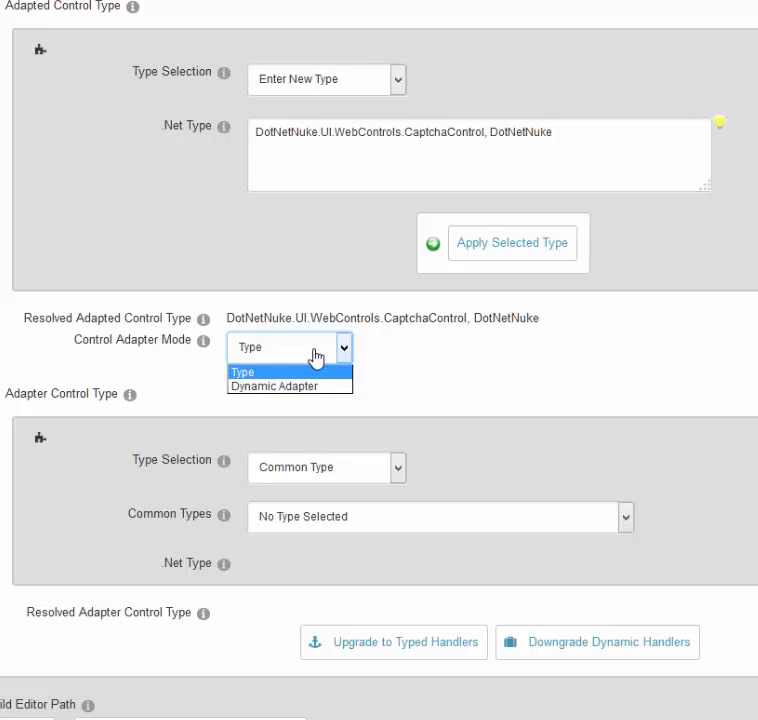
pyautogui.click(288, 386)
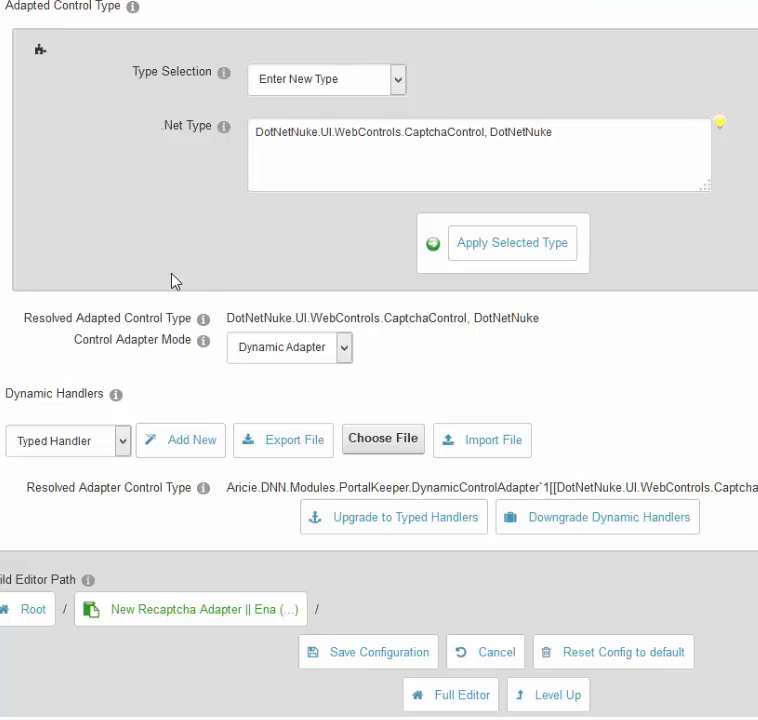
pyautogui.scroll(-2, 176, 281)
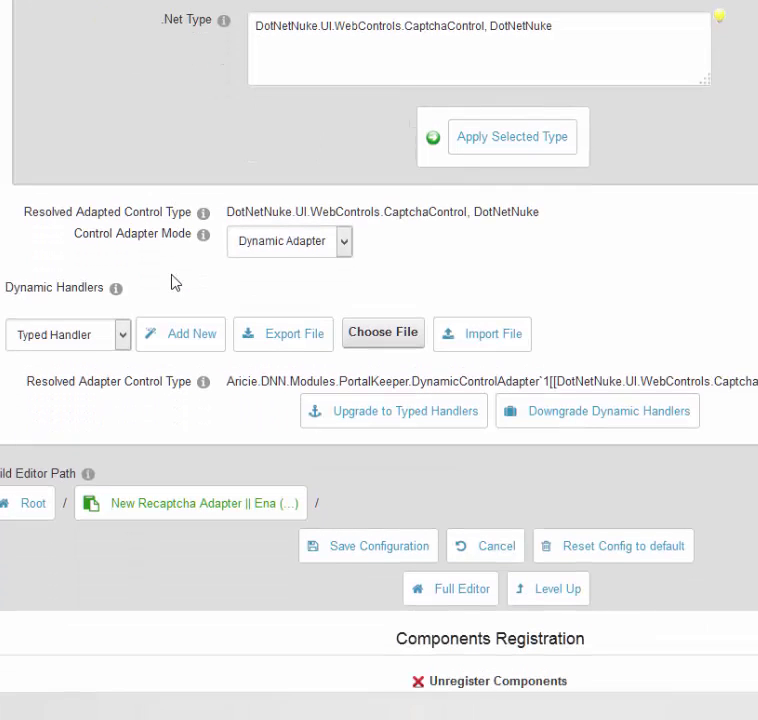
pyautogui.click(367, 552)
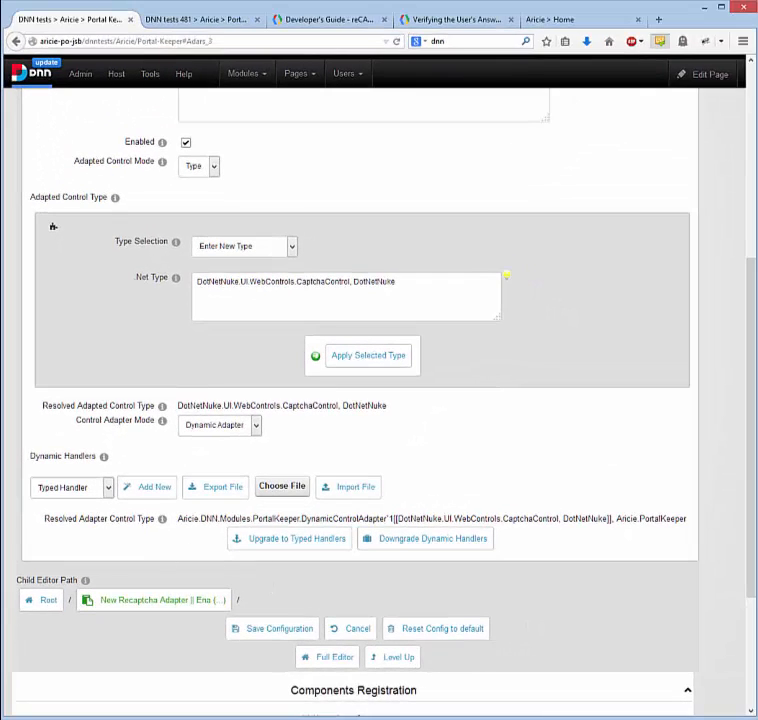
# Step: Switch to JustDecompile and view the full code of CaptchaControl's Render method
pyautogui.hotkey('alt', 'Tab')
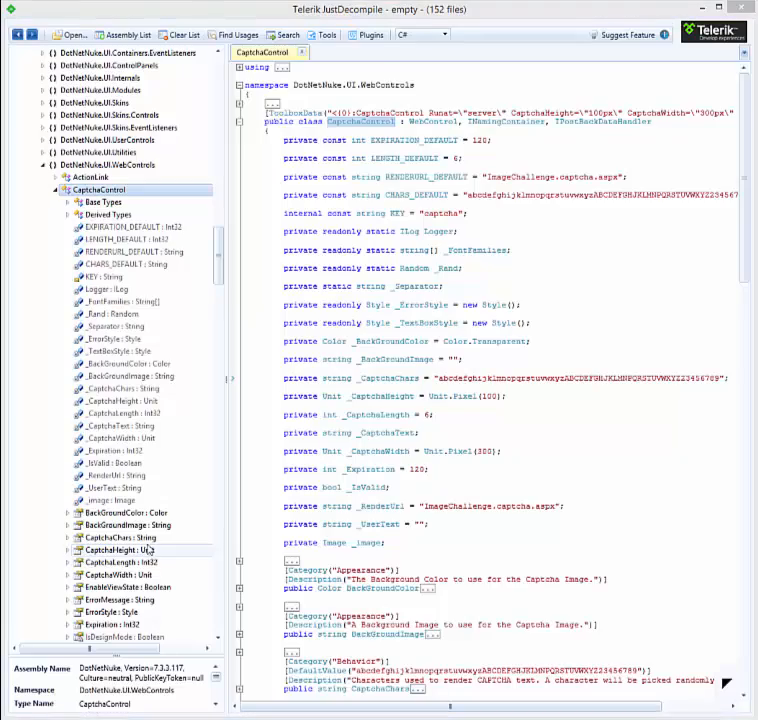
pyautogui.moveTo(218, 270); pyautogui.dragTo(263, 322)
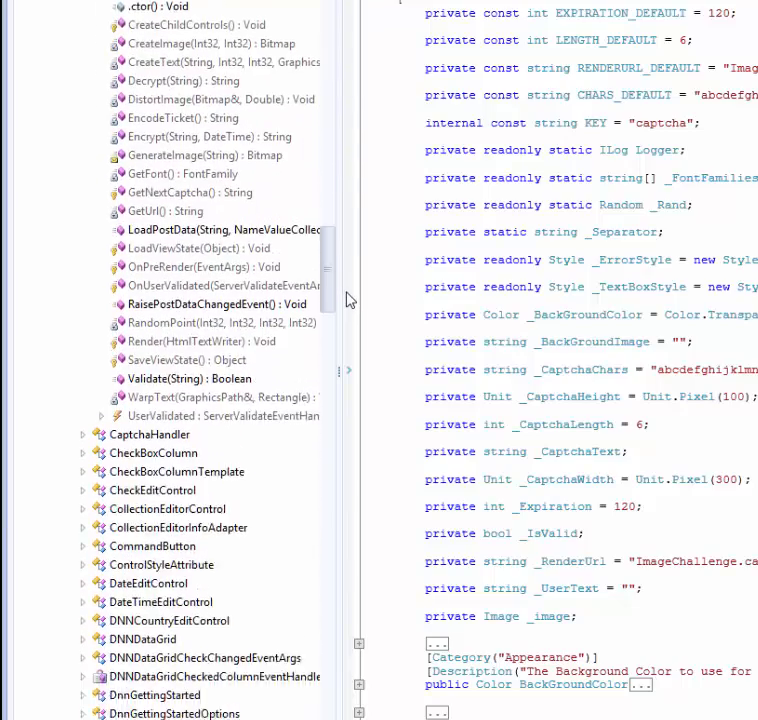
pyautogui.scroll(-1, 348, 300)
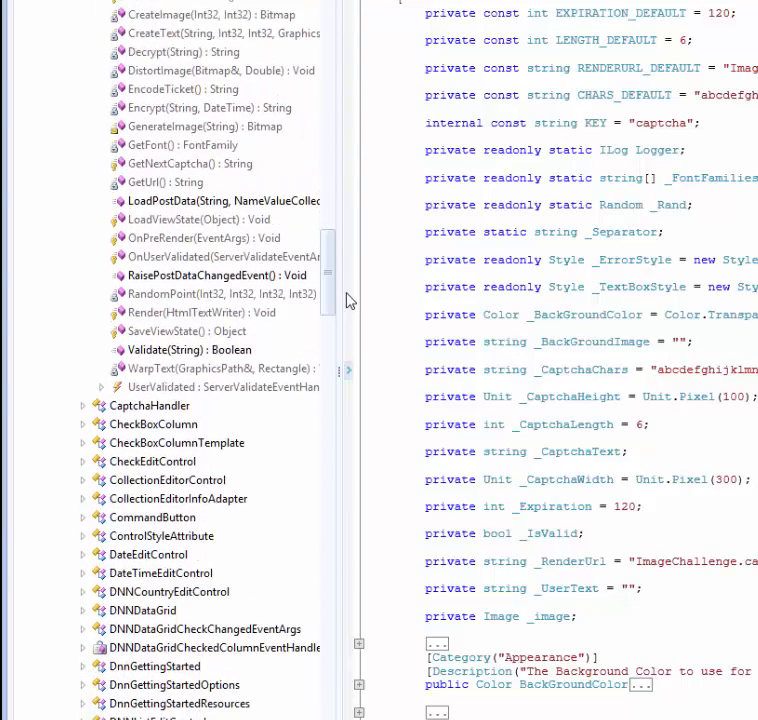
pyautogui.click(204, 315)
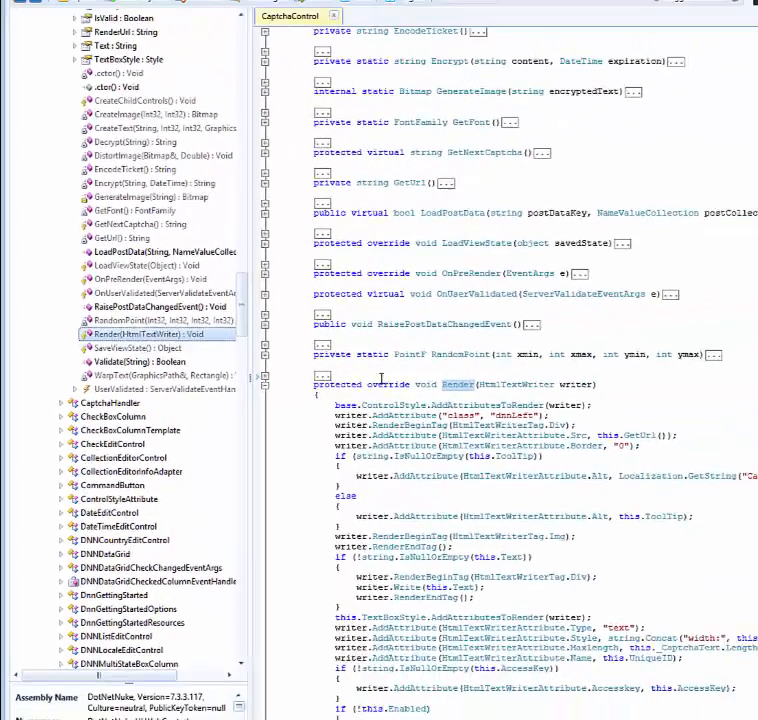
pyautogui.moveTo(749, 478); pyautogui.dragTo(748, 530)
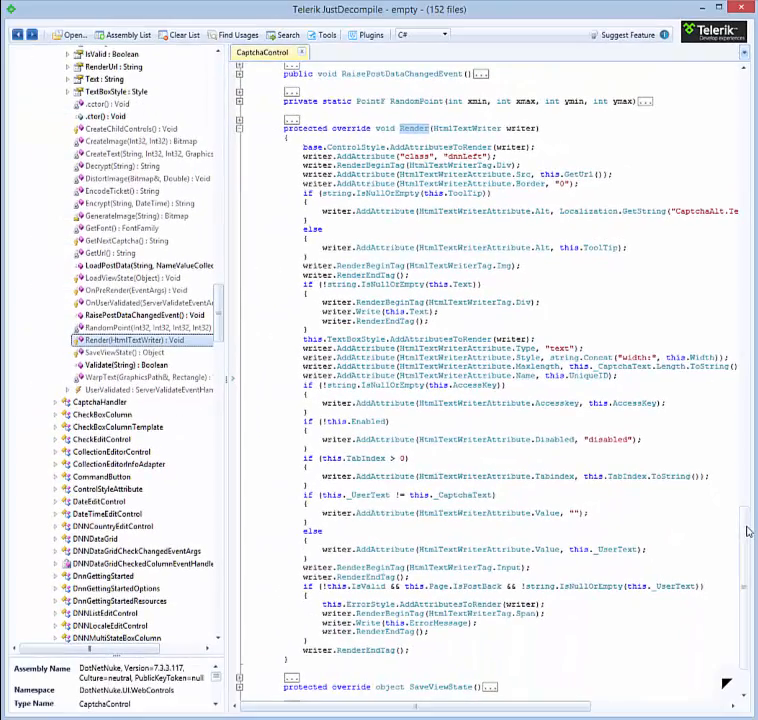
# Step: Switch to the browser window with the DNN registration form and inspect the security code image with Firebug
pyautogui.moveTo(63, 719)
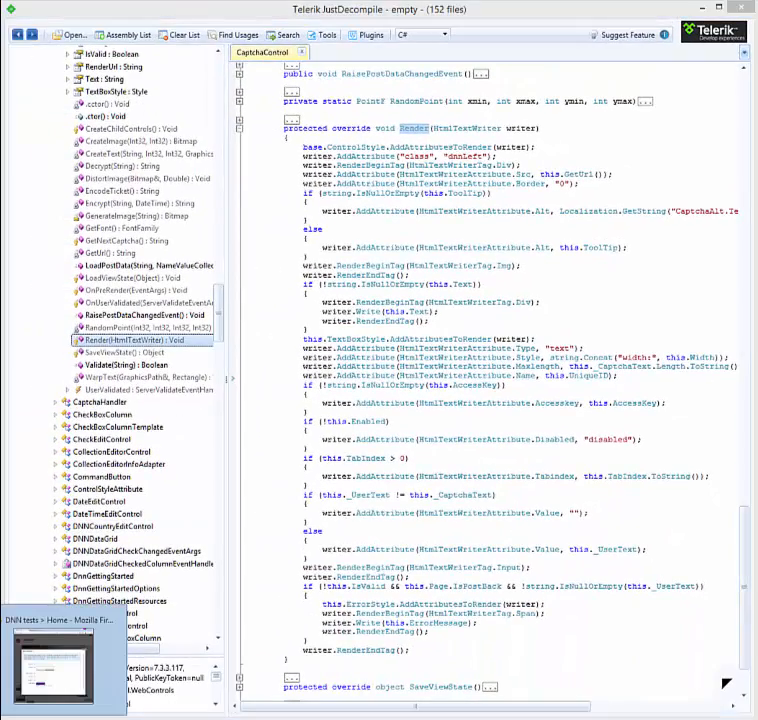
pyautogui.click(55, 662)
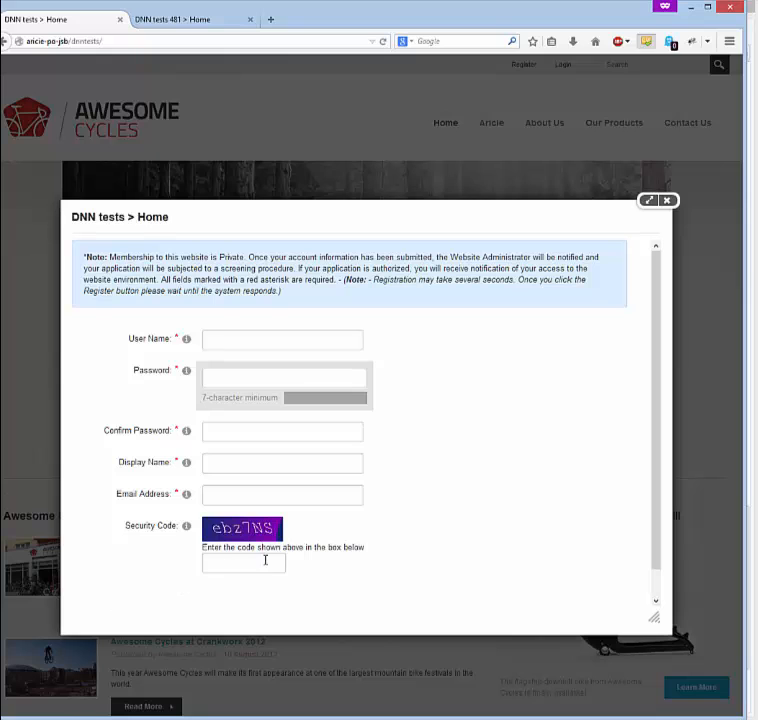
pyautogui.rightClick(237, 537)
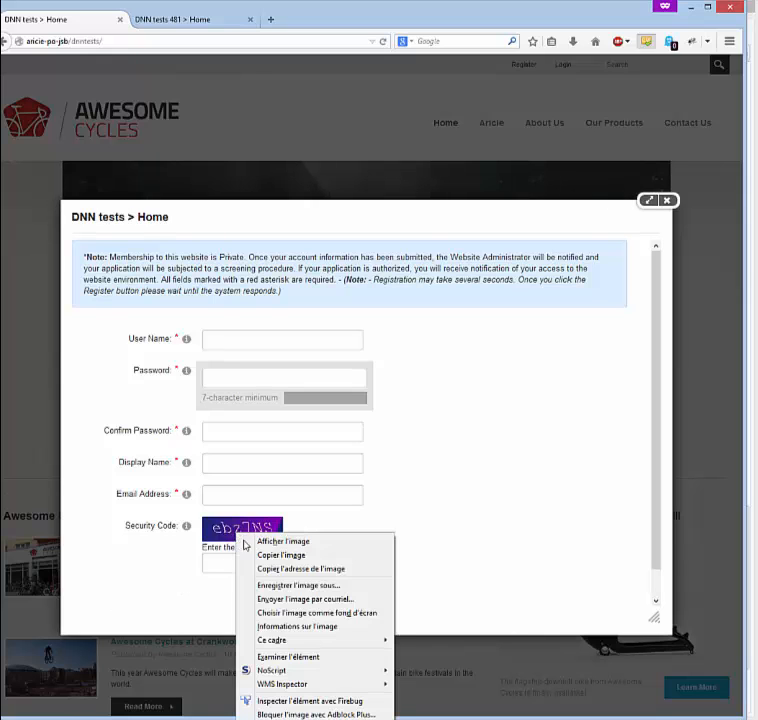
pyautogui.click(259, 698)
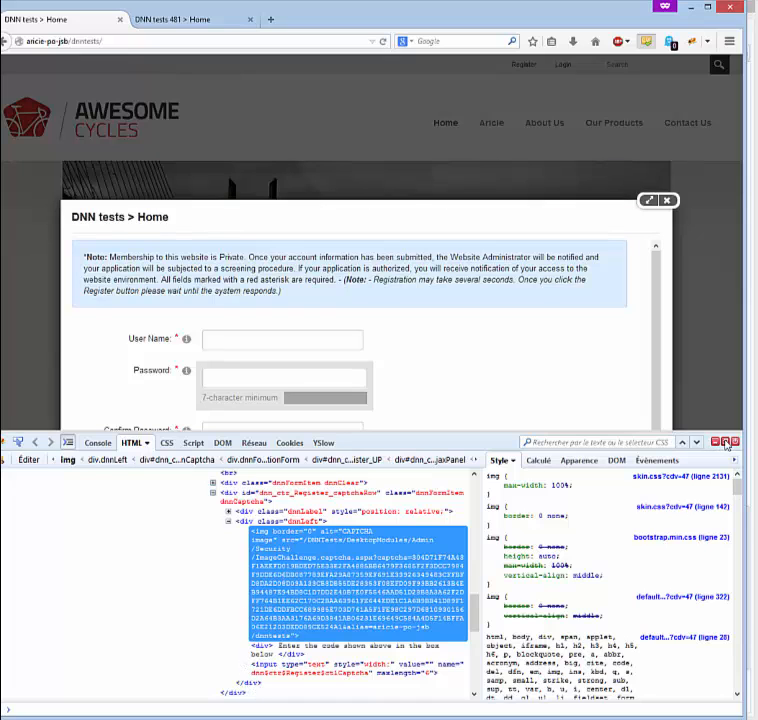
# Step: Detach Firebug into its own window, move it clear of the security code, and examine the dnnLeft div around the captcha image
pyautogui.click(726, 442)
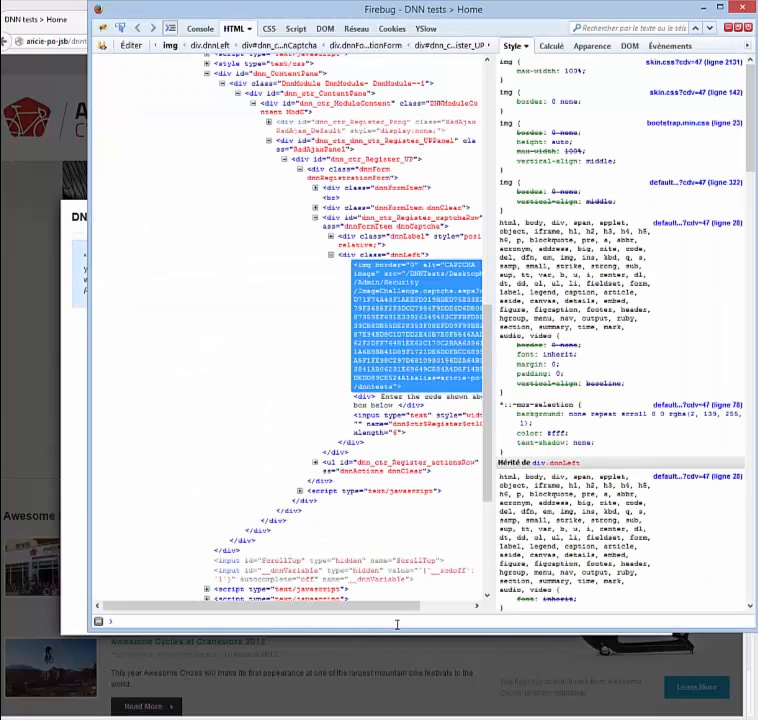
pyautogui.moveTo(394, 627); pyautogui.dragTo(410, 392)
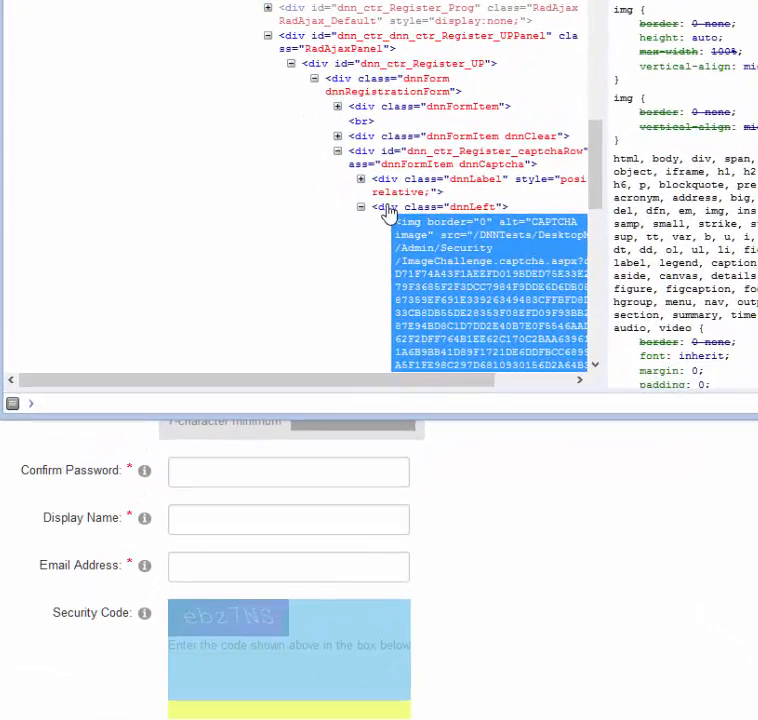
pyautogui.click(356, 255)
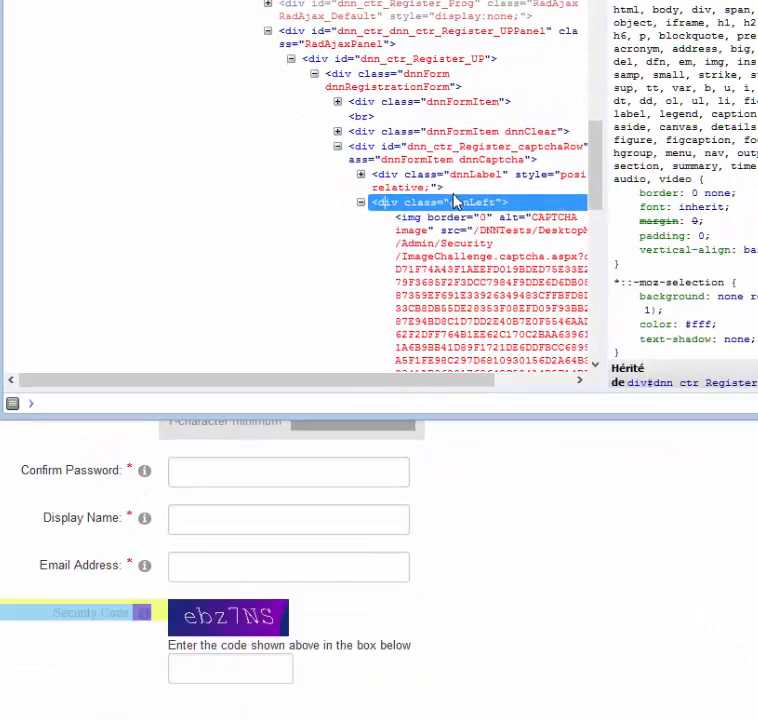
pyautogui.scroll(-4, 410, 220)
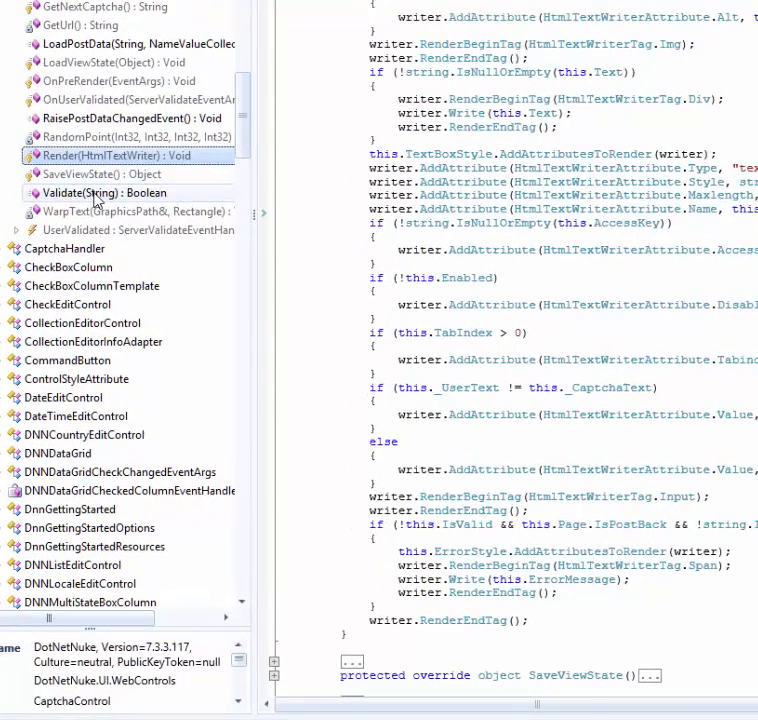
# Step: In JustDecompile, view CaptchaControl's Validate method and open the UserValidated event's ServerValidateEventHandler type in a new tab
pyautogui.click(96, 193)
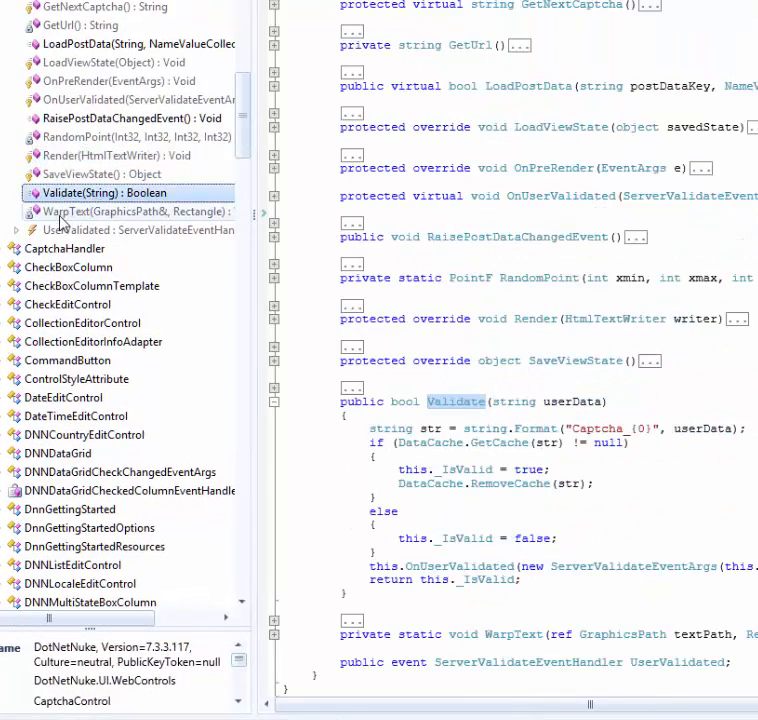
pyautogui.click(67, 231)
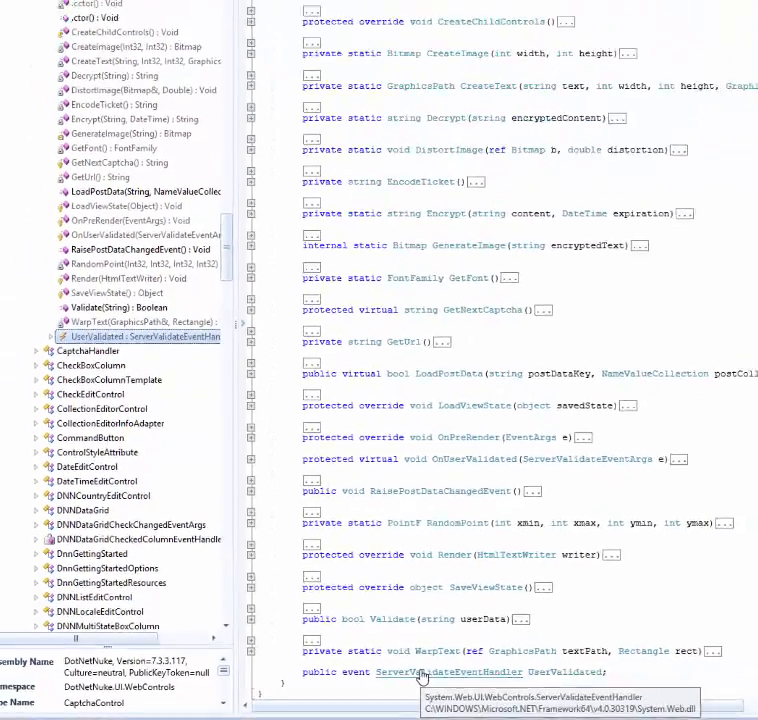
pyautogui.rightClick(527, 663)
pyautogui.click(412, 686)
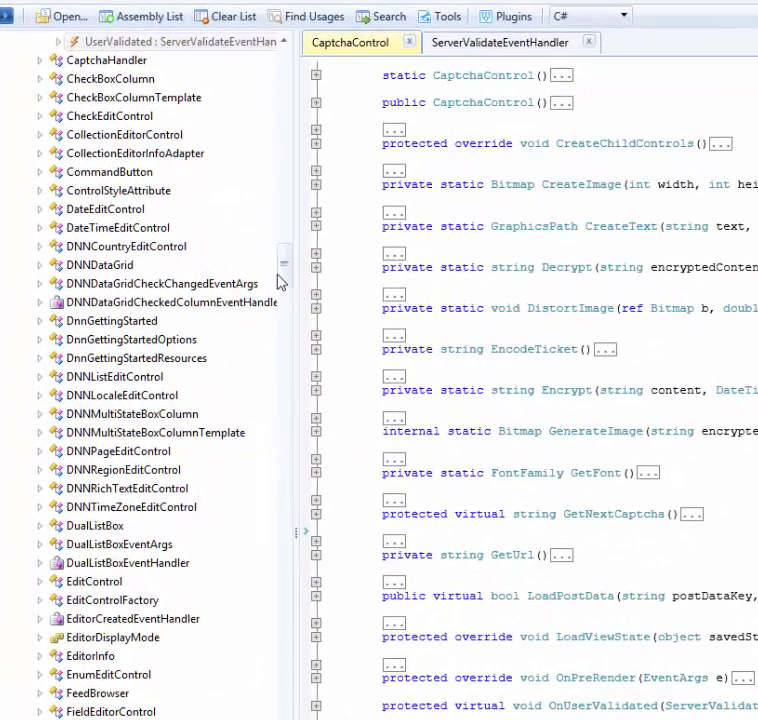
# Step: Return to CaptchaControl's Validate method and examine its complete body
pyautogui.moveTo(291, 267); pyautogui.dragTo(290, 253)
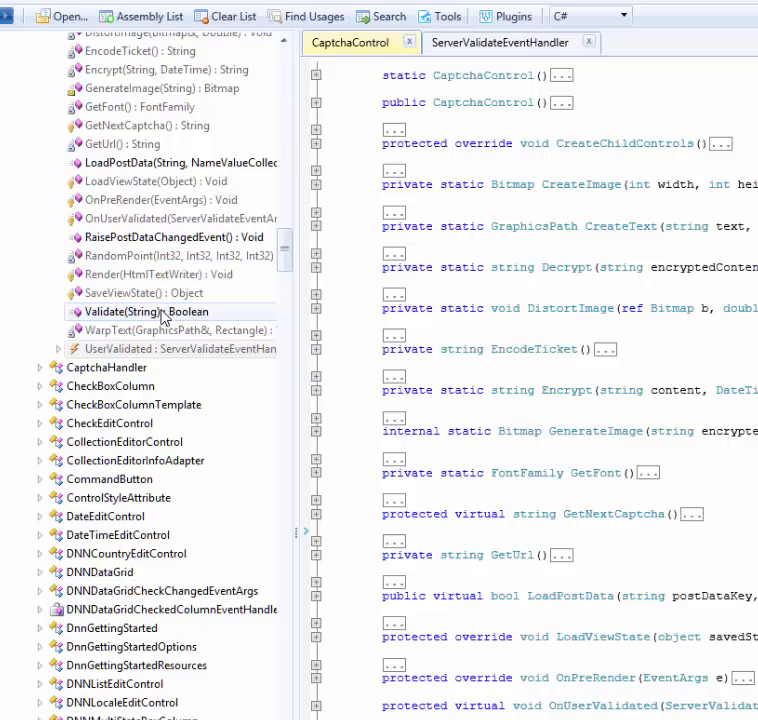
pyautogui.click(162, 315)
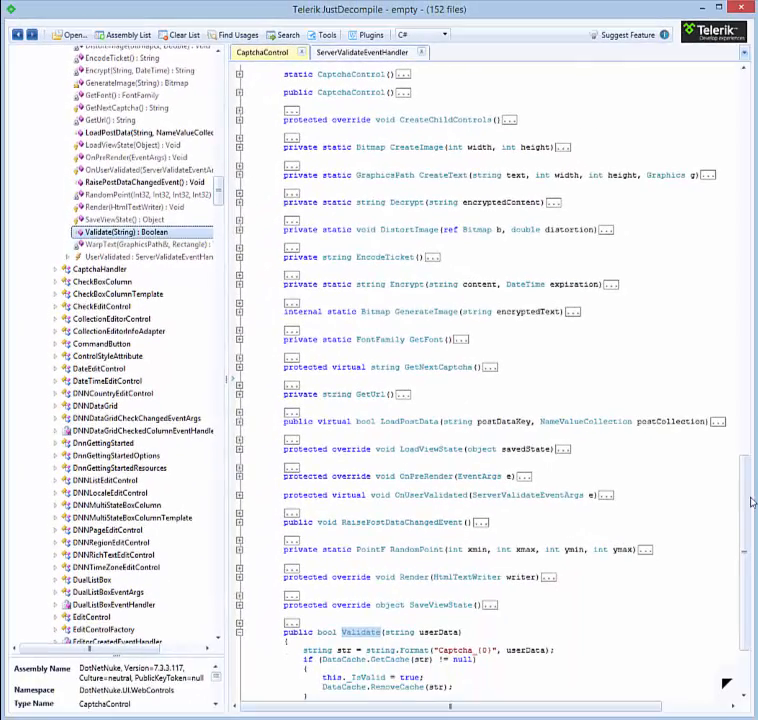
pyautogui.moveTo(748, 503); pyautogui.dragTo(751, 546)
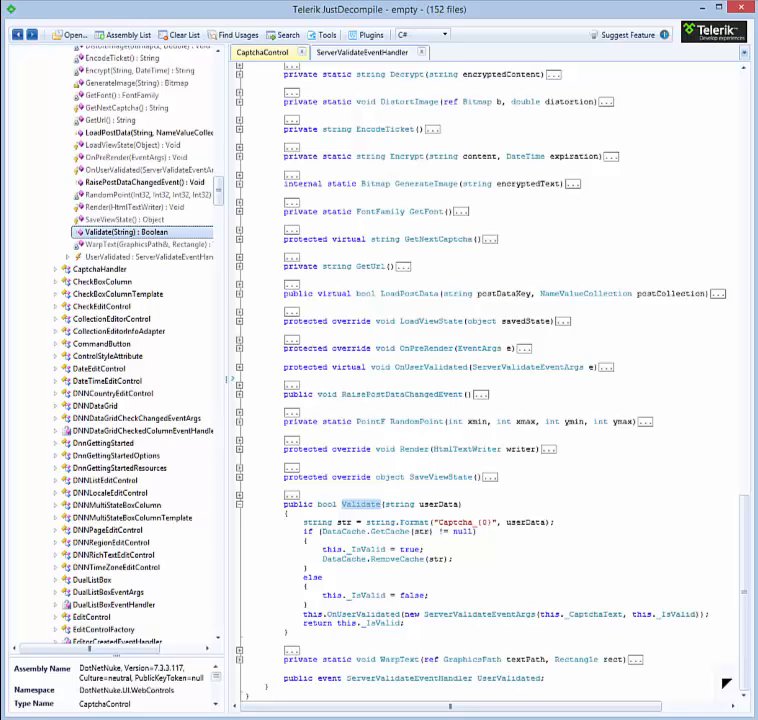
# Step: Find the usages of the GetNextCaptcha method and go to its call in LoadPostData, closing the results
pyautogui.rightClick(120, 110)
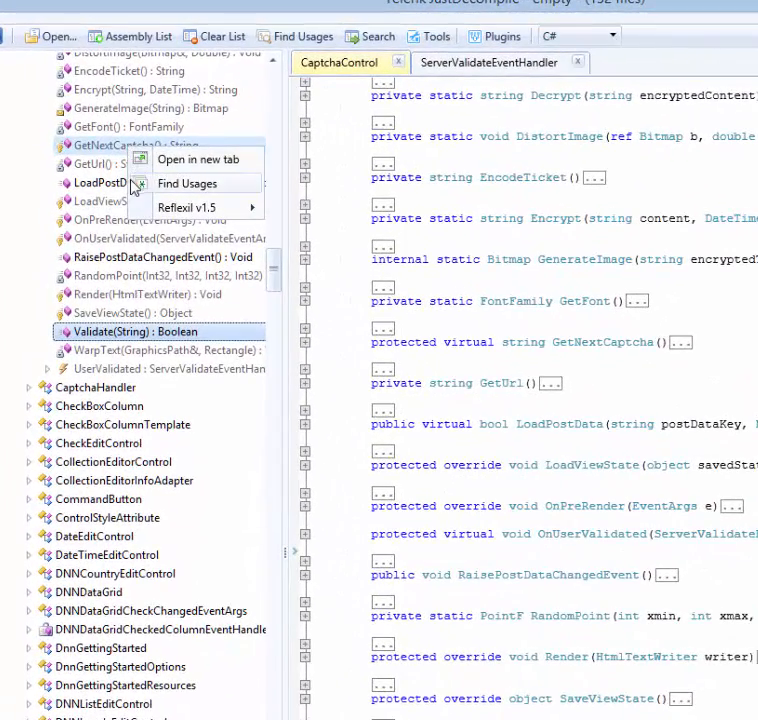
pyautogui.click(160, 187)
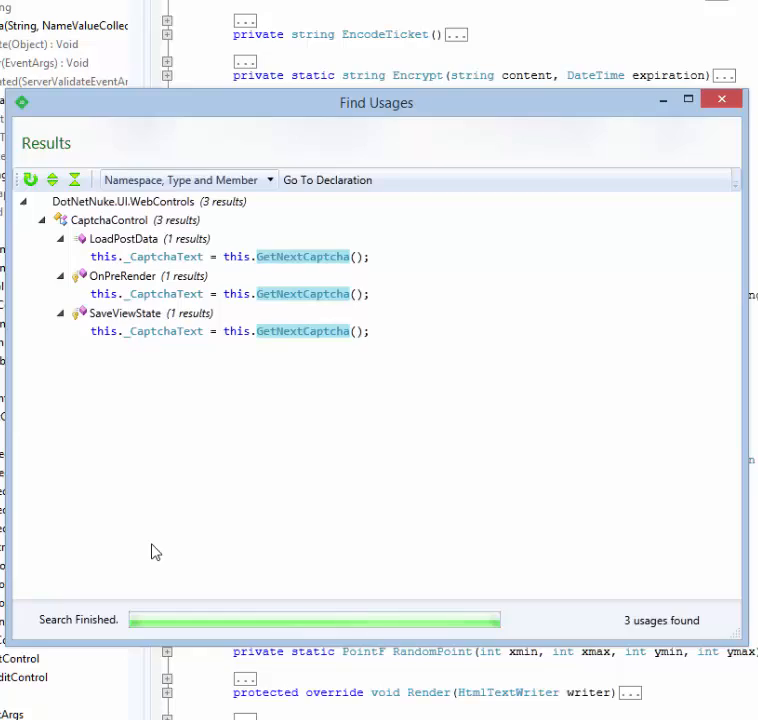
pyautogui.click(186, 260)
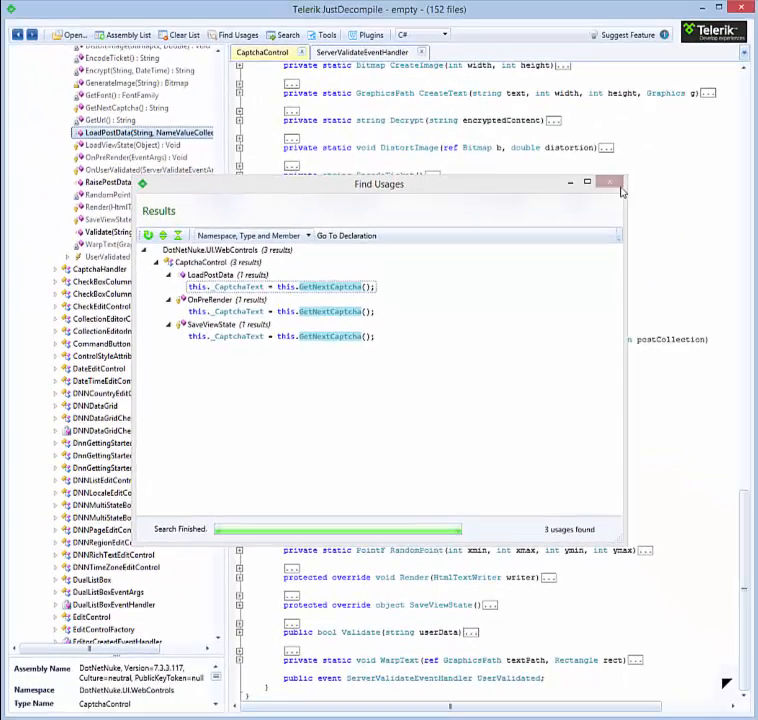
pyautogui.click(721, 98)
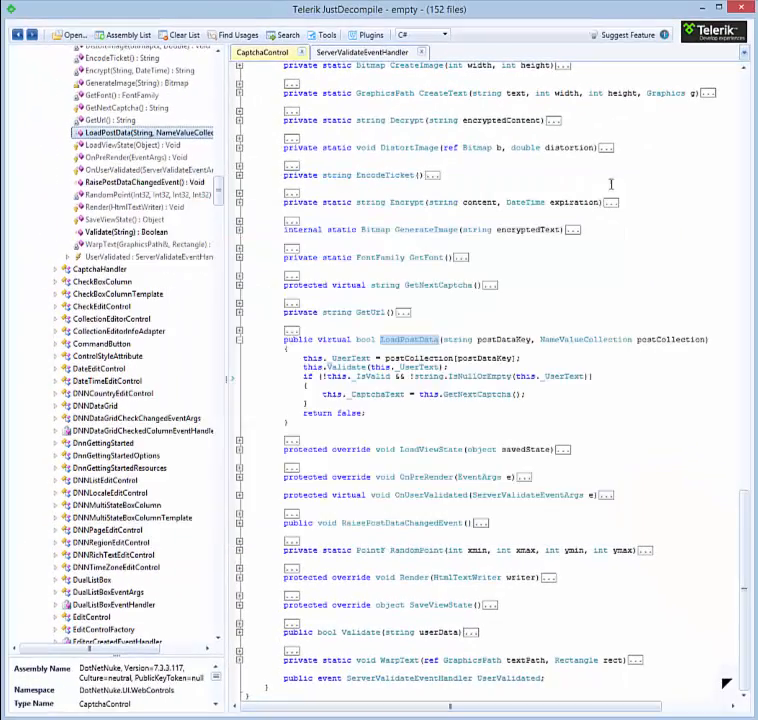
# Step: Find the usages of CaptchaControl's _CaptchaText field
pyautogui.scroll(10, 152, 234)
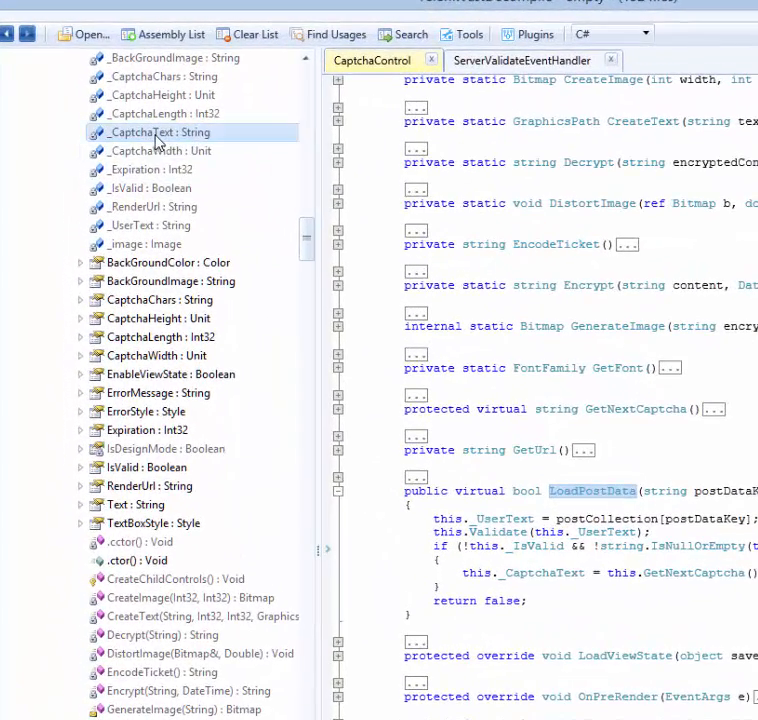
pyautogui.rightClick(157, 141)
pyautogui.click(210, 172)
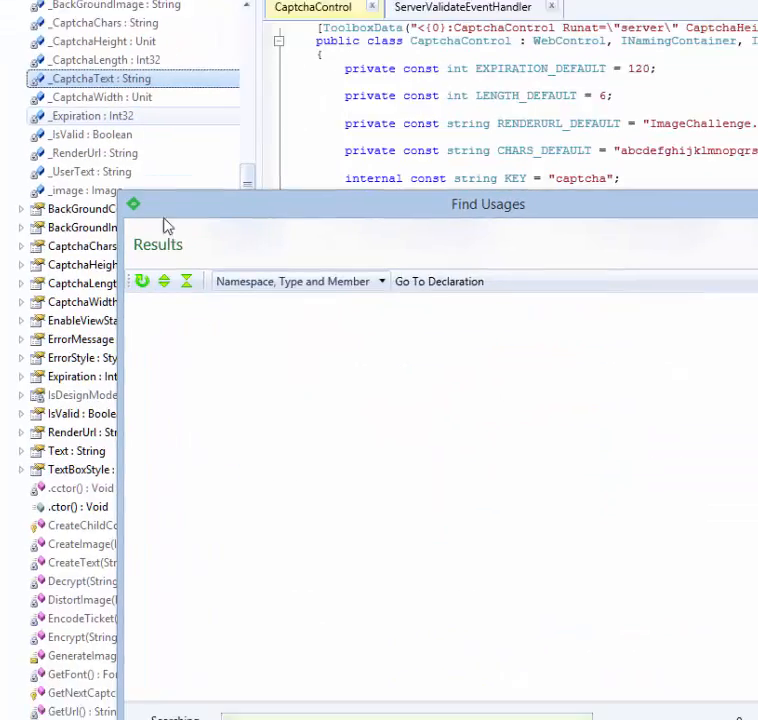